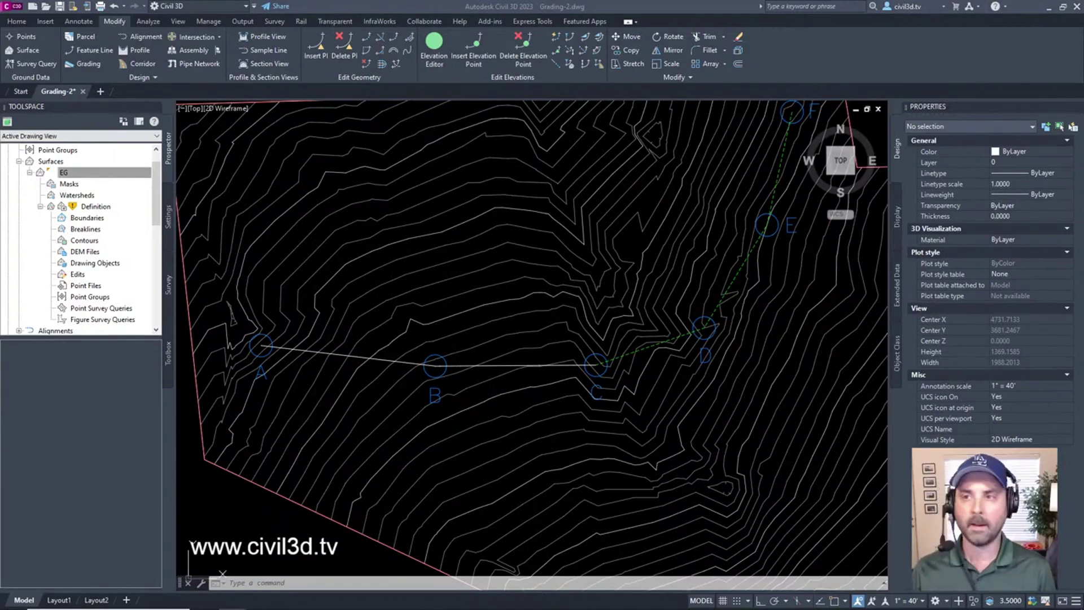
Open Grading Creation Tools from the Home tab's Grading menu and reposition the toolbar
{"action": "left_click", "coordinate": [554, 7]}
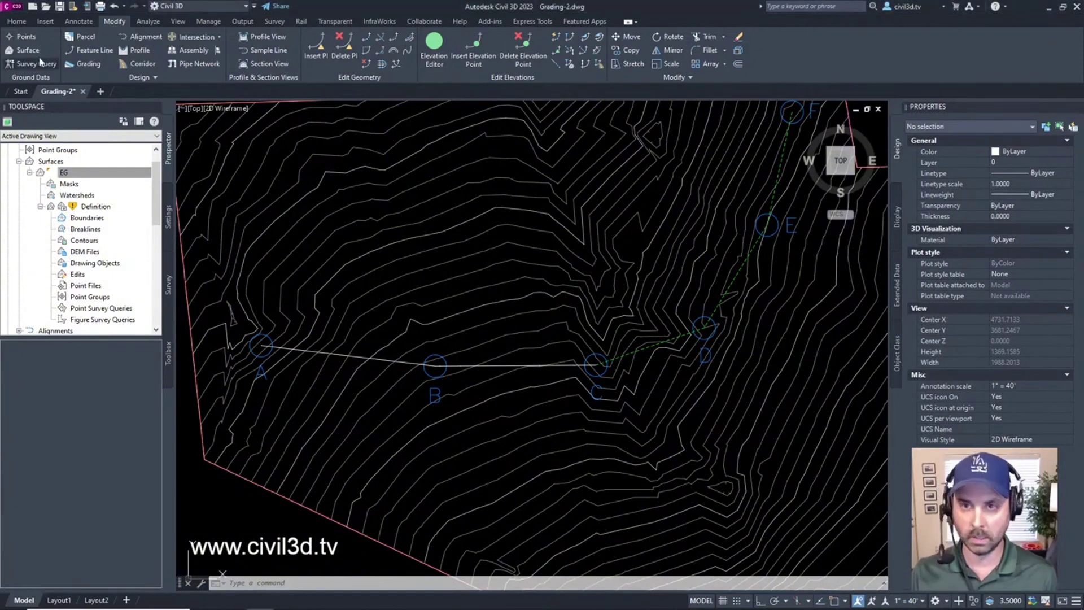
{"action": "left_click", "coordinate": [16, 21]}
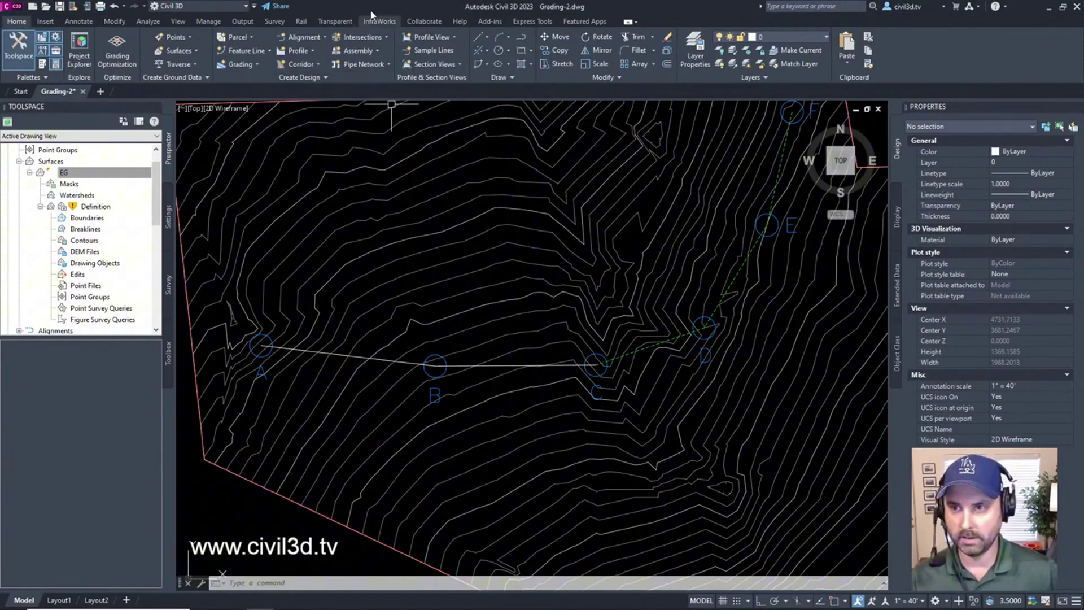
{"action": "left_click", "coordinate": [254, 65]}
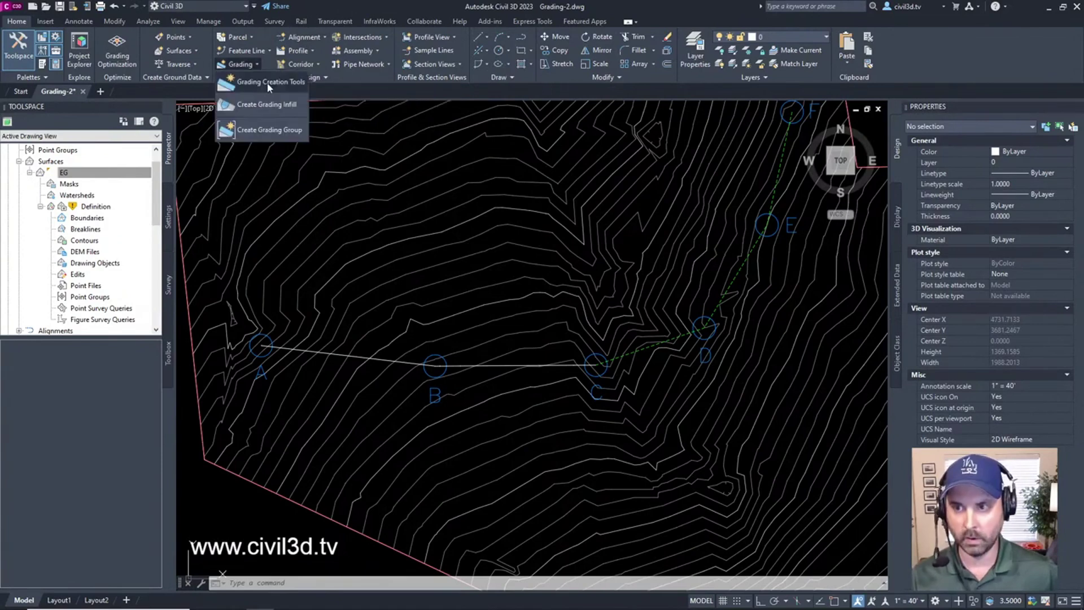
{"action": "left_click", "coordinate": [266, 82]}
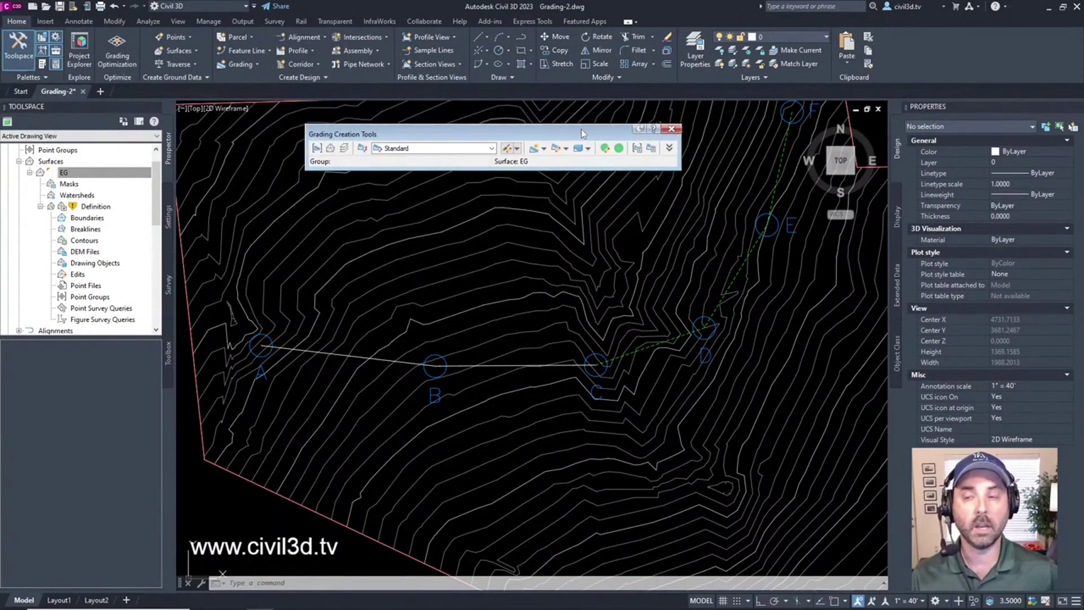
{"action": "left_click_drag", "start_coordinate": [581, 129], "coordinate": [614, 134]}
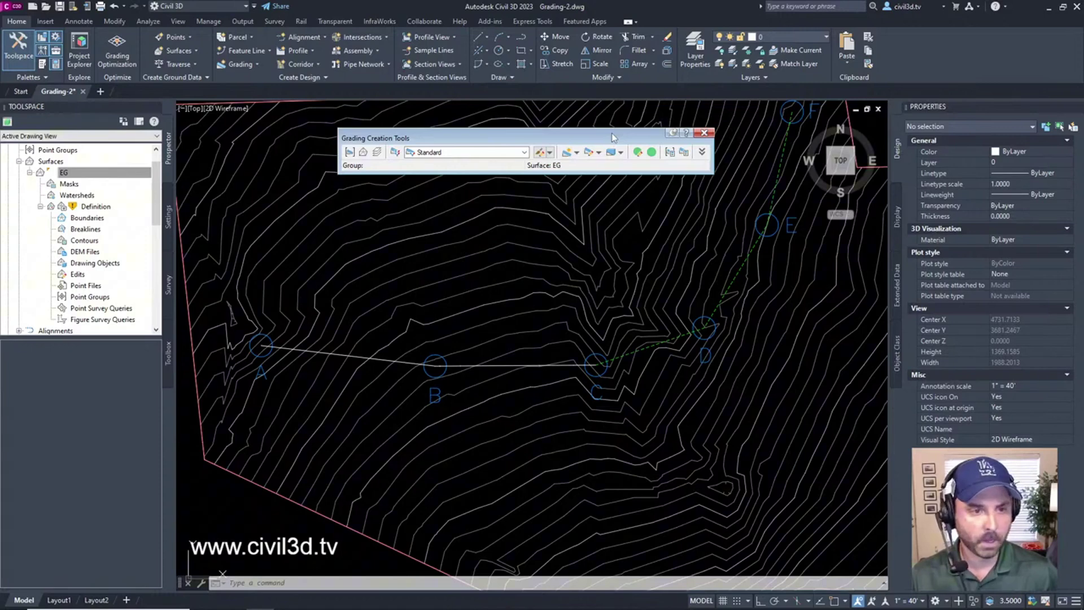
Create grading group 'Ditch Drainage' with automatic surface creation and EG as volume base surface
{"action": "left_click", "coordinate": [350, 152]}
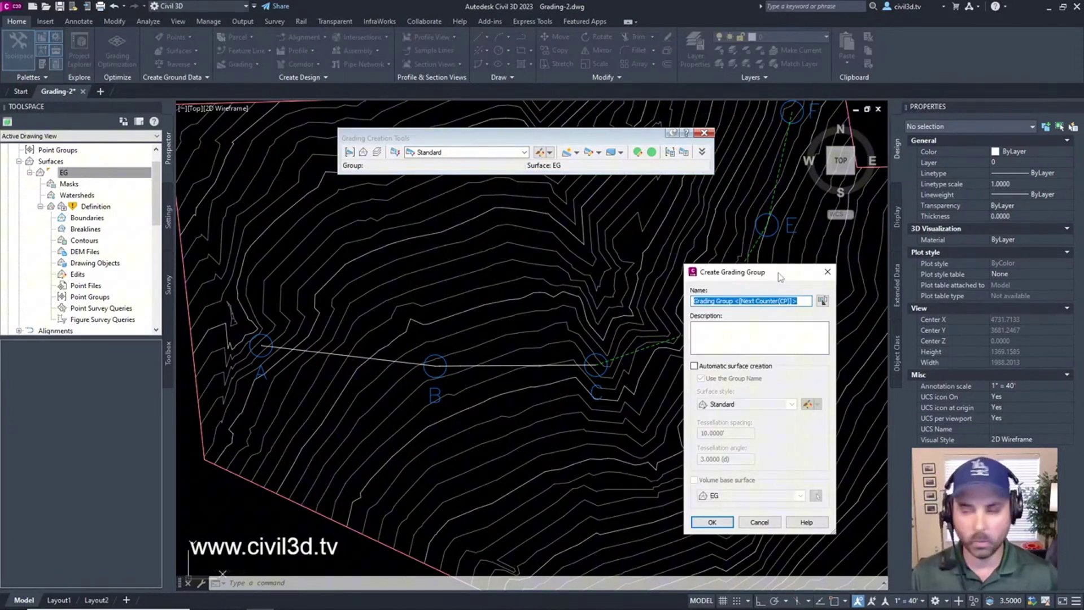
{"action": "type", "text": "Ditch Drainage"}
{"action": "left_click", "coordinate": [694, 366]}
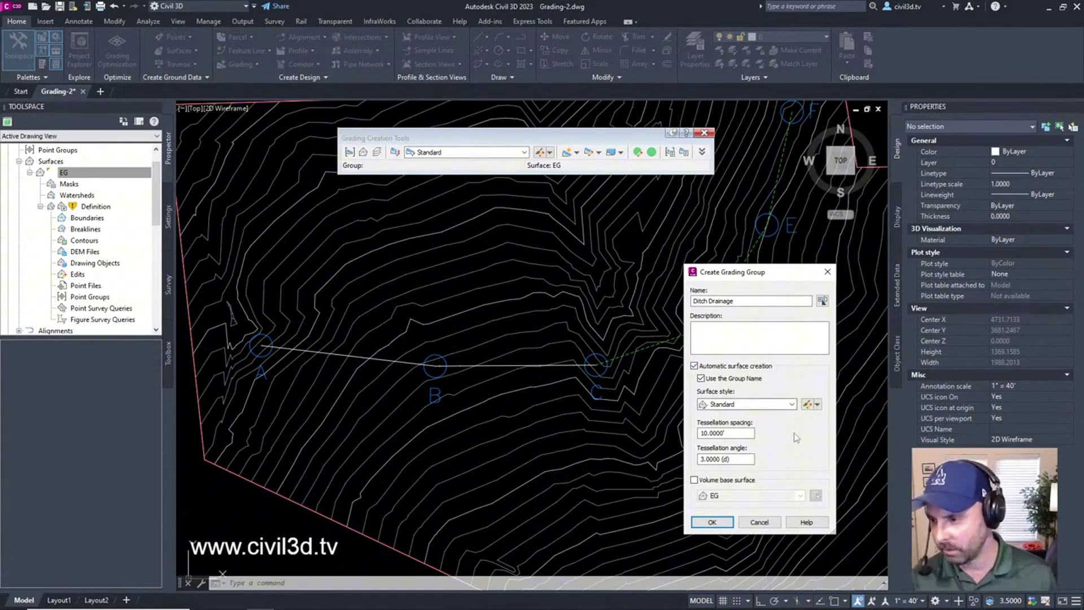
{"action": "left_click", "coordinate": [694, 480]}
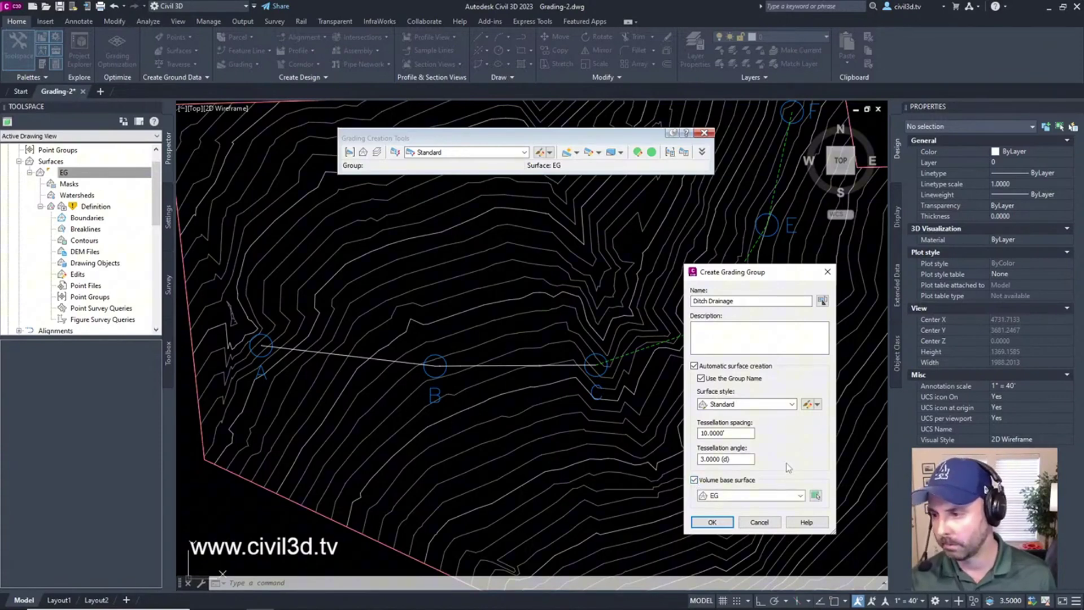
{"action": "left_click", "coordinate": [801, 496]}
{"action": "left_click", "coordinate": [804, 502]}
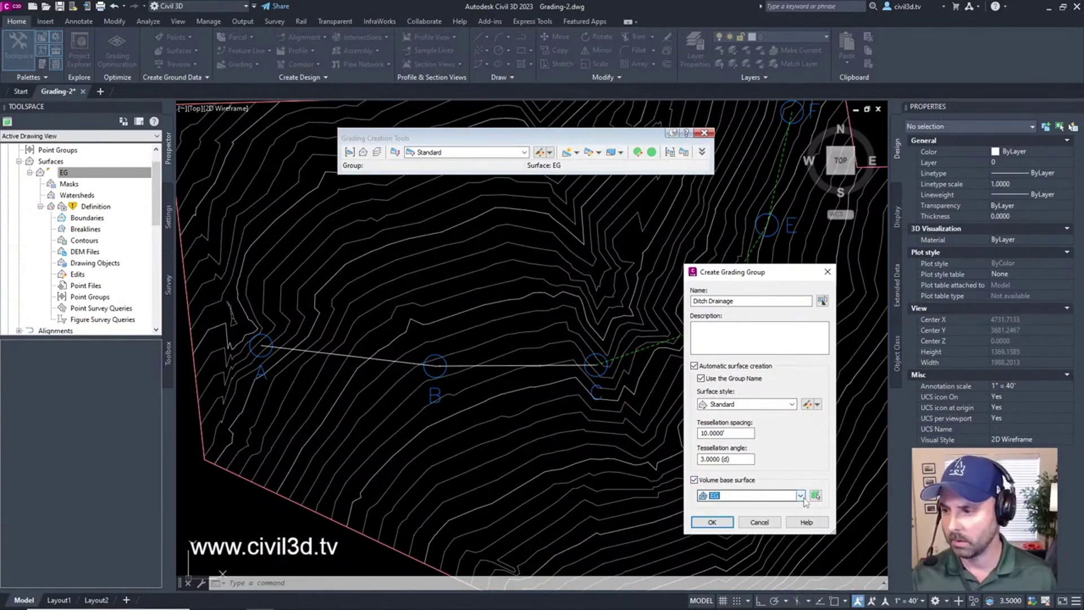
Create the Ditch Drainage TIN surface using the Standard surface style
{"action": "left_click", "coordinate": [712, 522]}
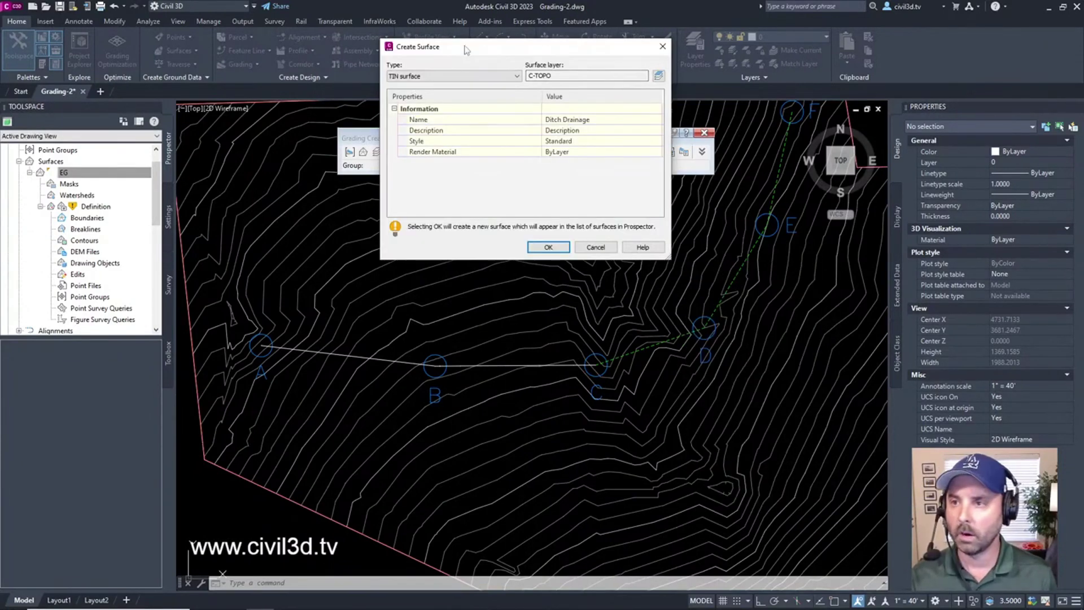
{"action": "left_click_drag", "start_coordinate": [464, 52], "coordinate": [508, 135]}
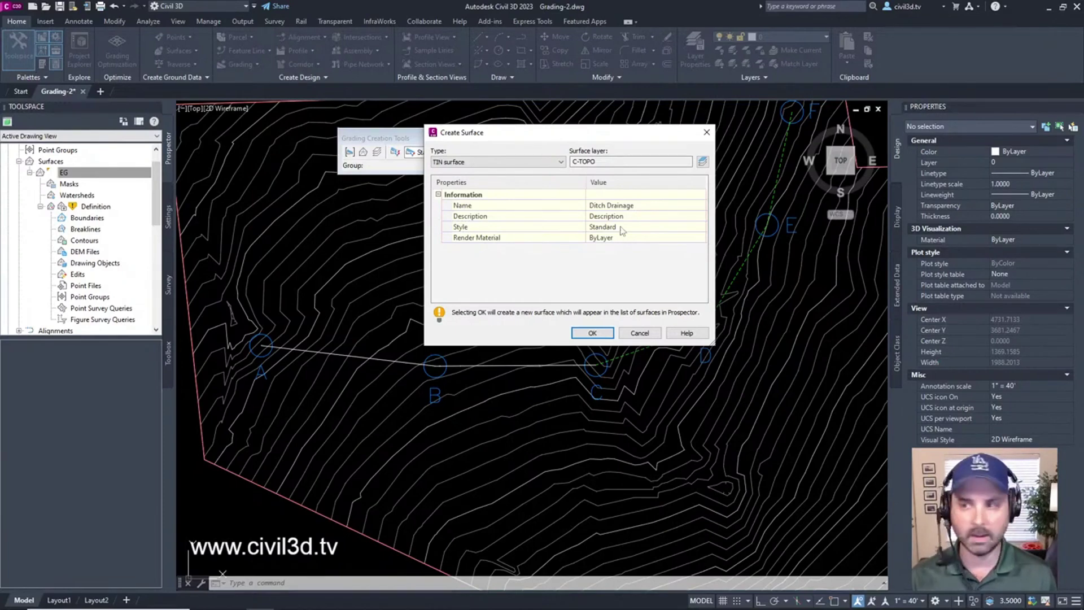
{"action": "left_click", "coordinate": [624, 231]}
{"action": "left_click", "coordinate": [700, 227]}
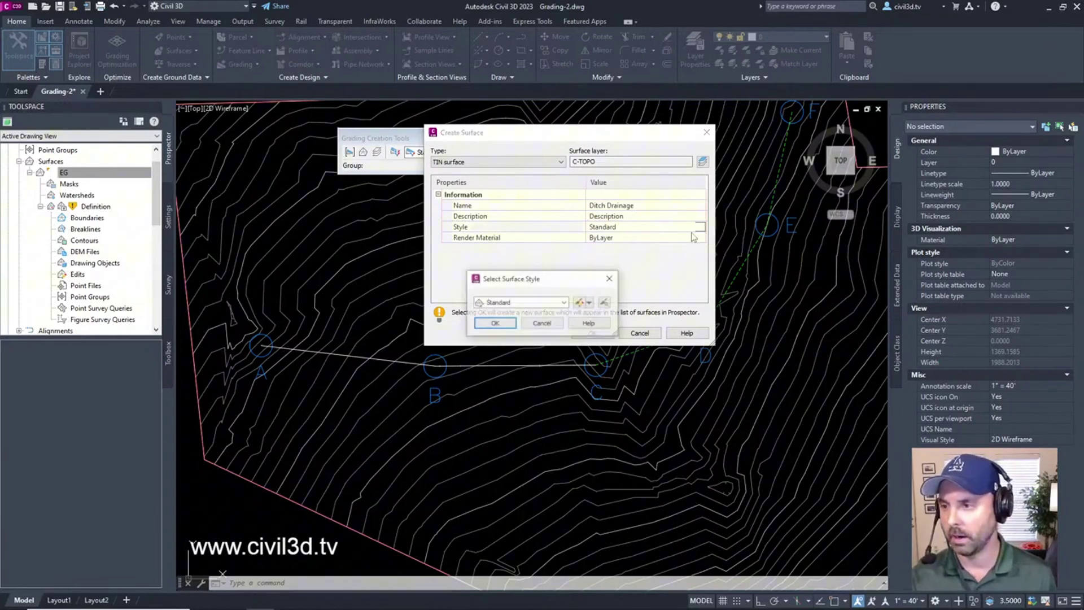
{"action": "left_click", "coordinate": [564, 302]}
{"action": "left_click", "coordinate": [556, 341]}
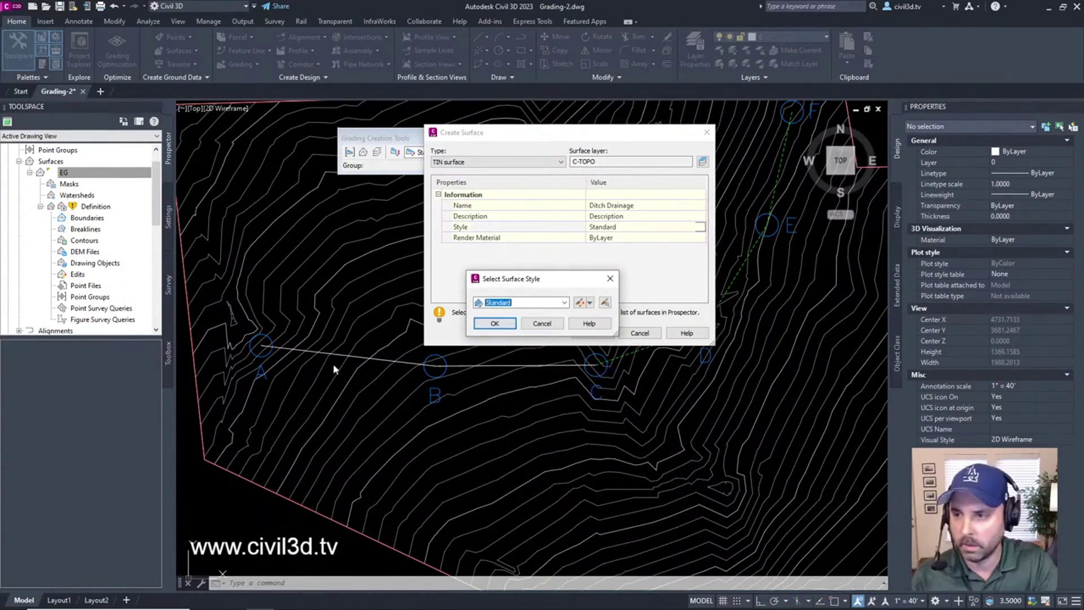
{"action": "left_click", "coordinate": [496, 320]}
{"action": "left_click", "coordinate": [592, 333]}
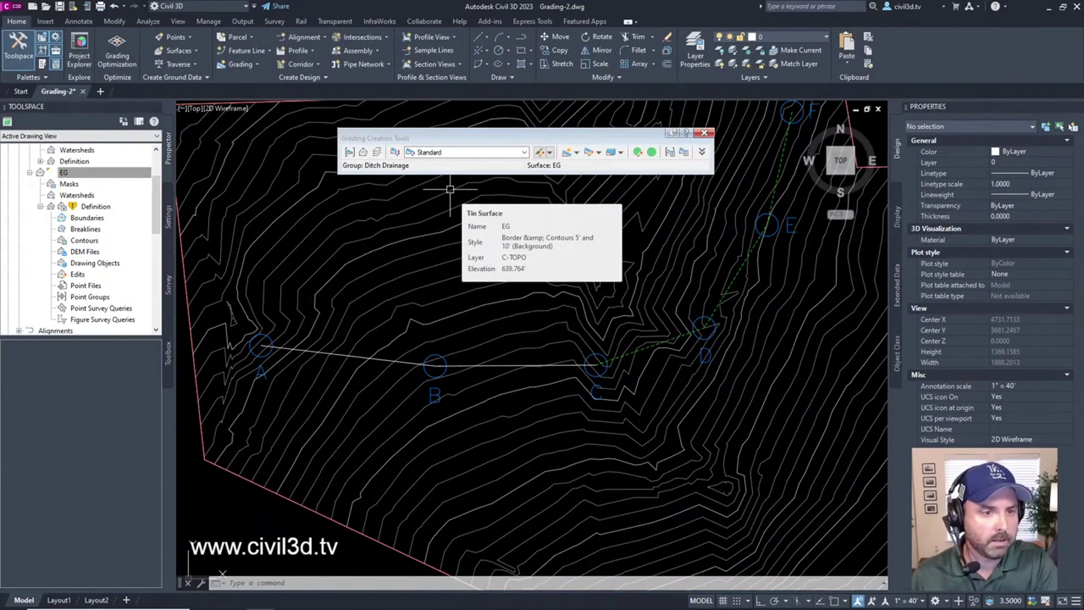
Select the Ditch Criteria Set for the grading
{"action": "left_click", "coordinate": [395, 152]}
{"action": "left_click", "coordinate": [521, 303]}
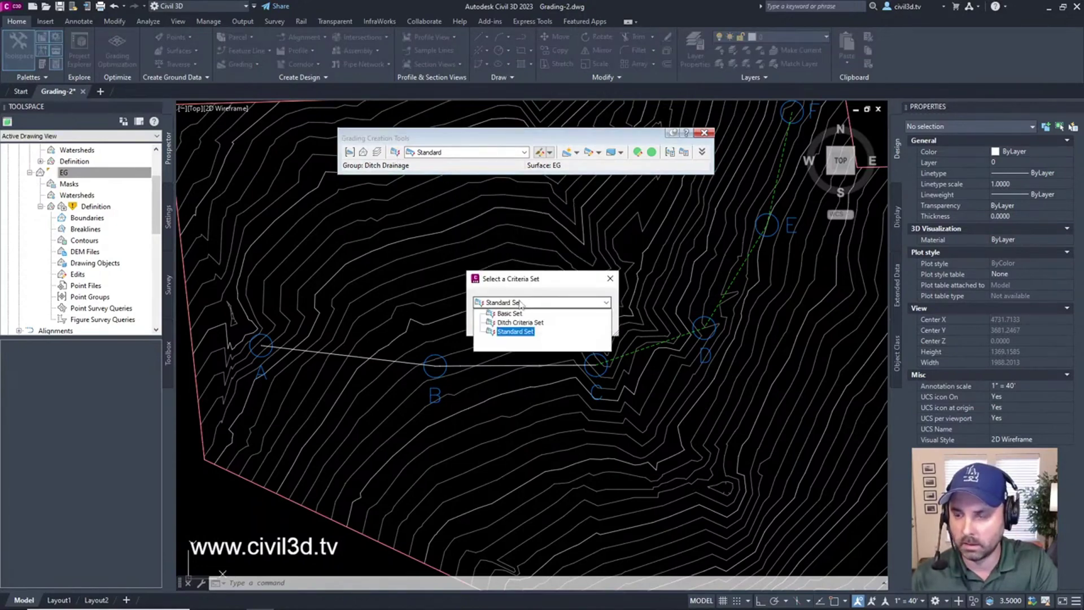
{"action": "left_click", "coordinate": [537, 326]}
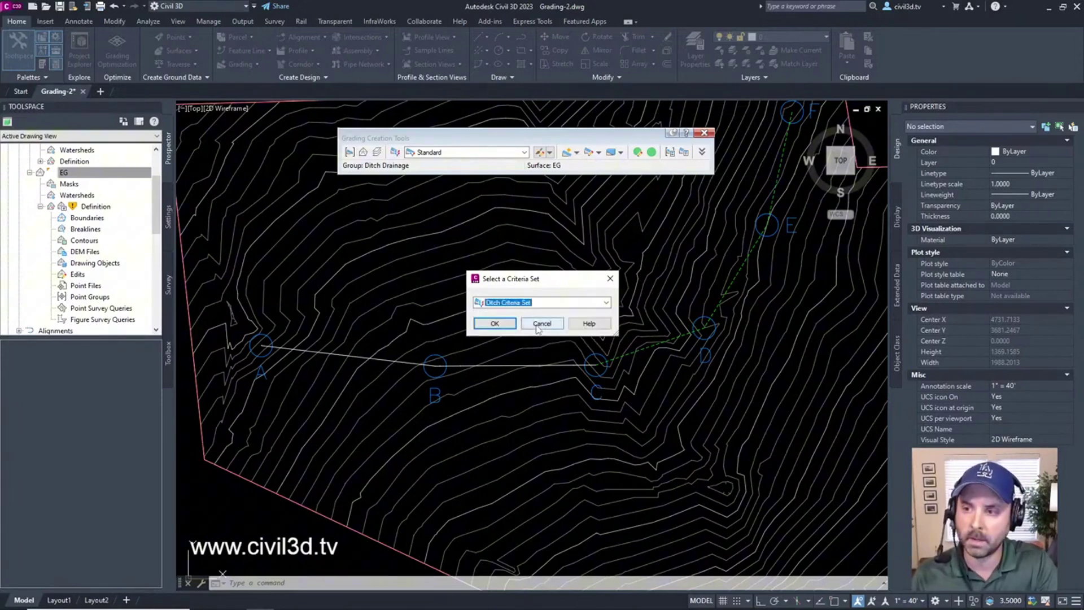
{"action": "left_click", "coordinate": [500, 327]}
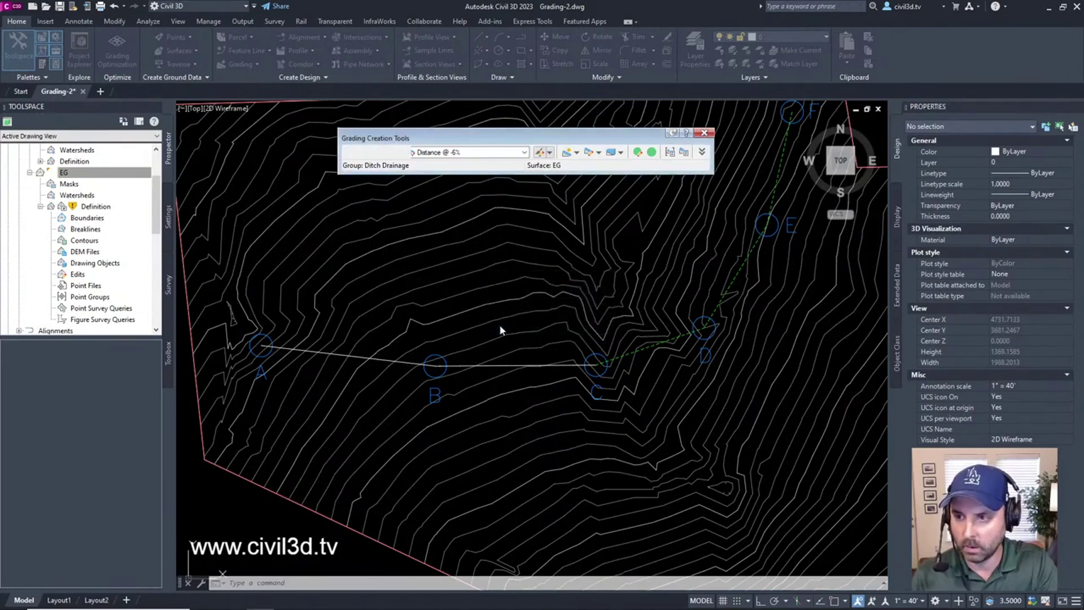
Choose Distance @ -6% as the grading criterion
{"action": "left_click", "coordinate": [524, 152]}
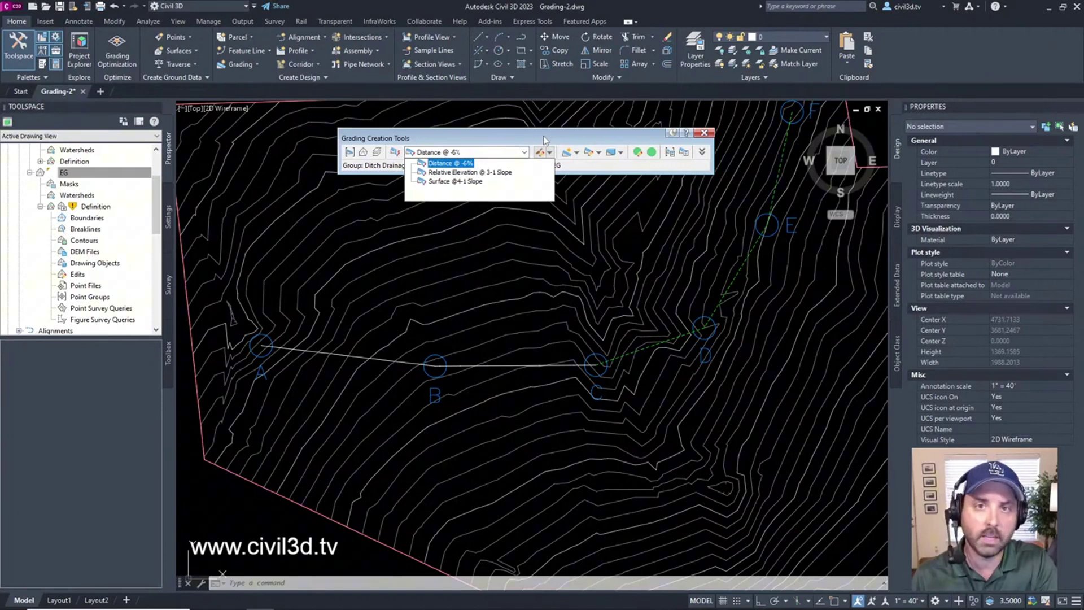
{"action": "key", "text": "Return"}
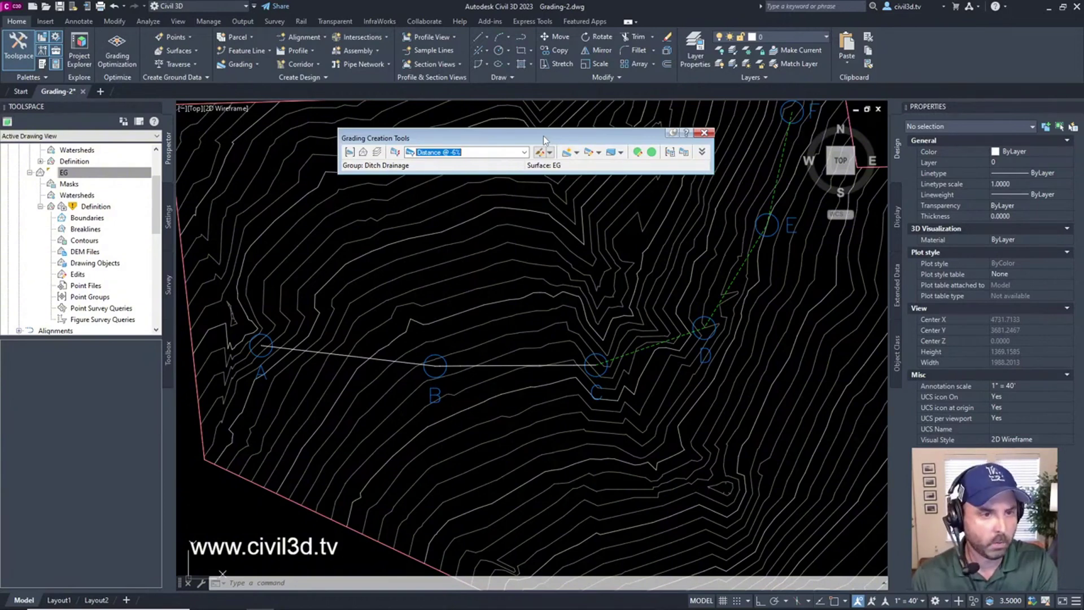
{"action": "left_click", "coordinate": [449, 153]}
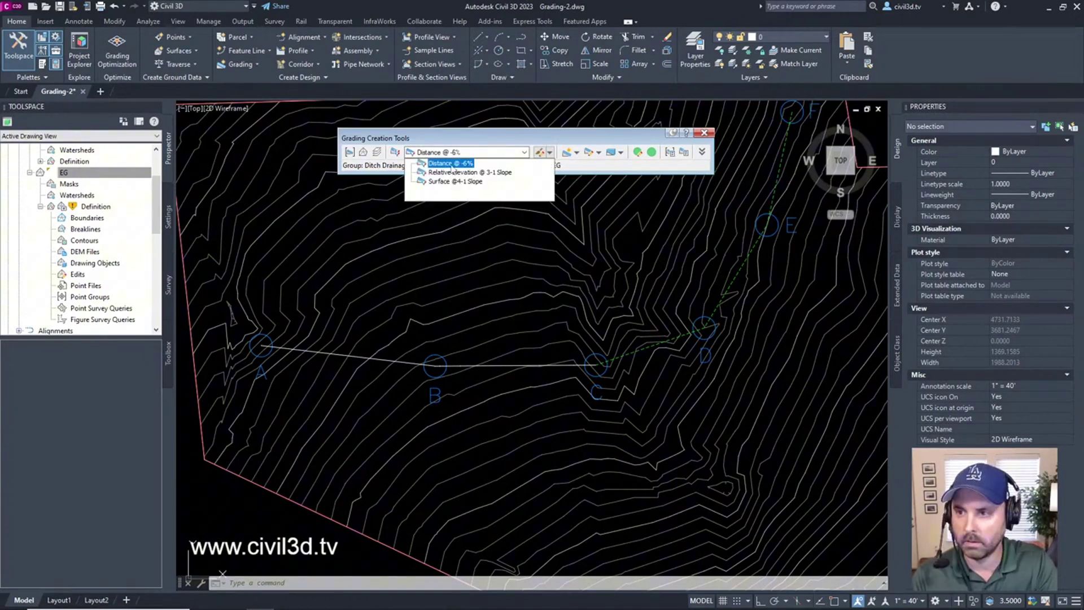
{"action": "left_click", "coordinate": [449, 164]}
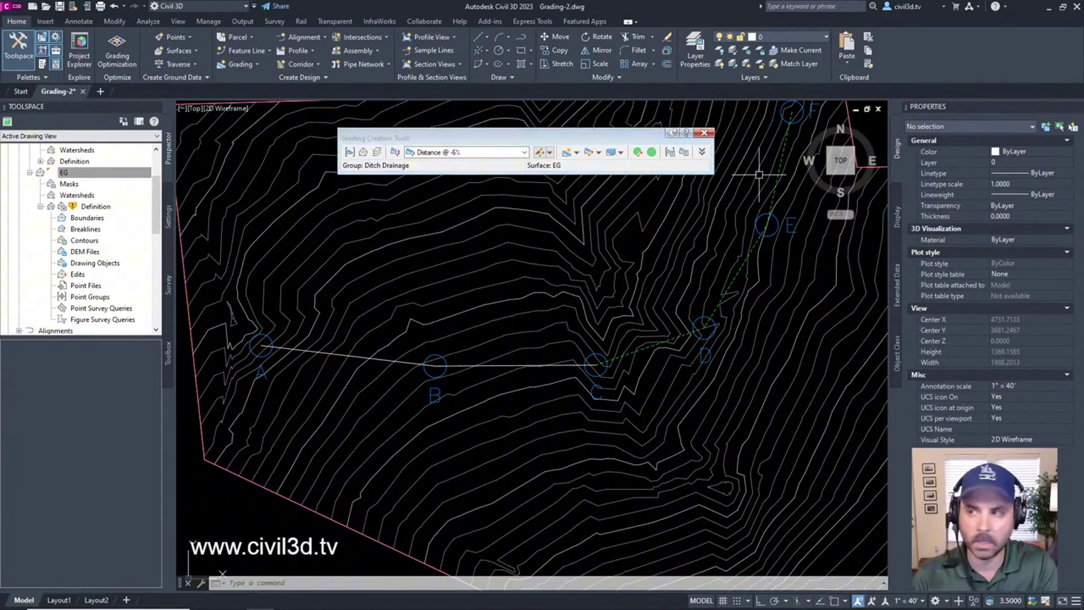
Expand the toolbar to show the 10' / -6% parameters and set the grading style to Ditch
{"action": "left_click", "coordinate": [702, 153]}
{"action": "left_click", "coordinate": [702, 152]}
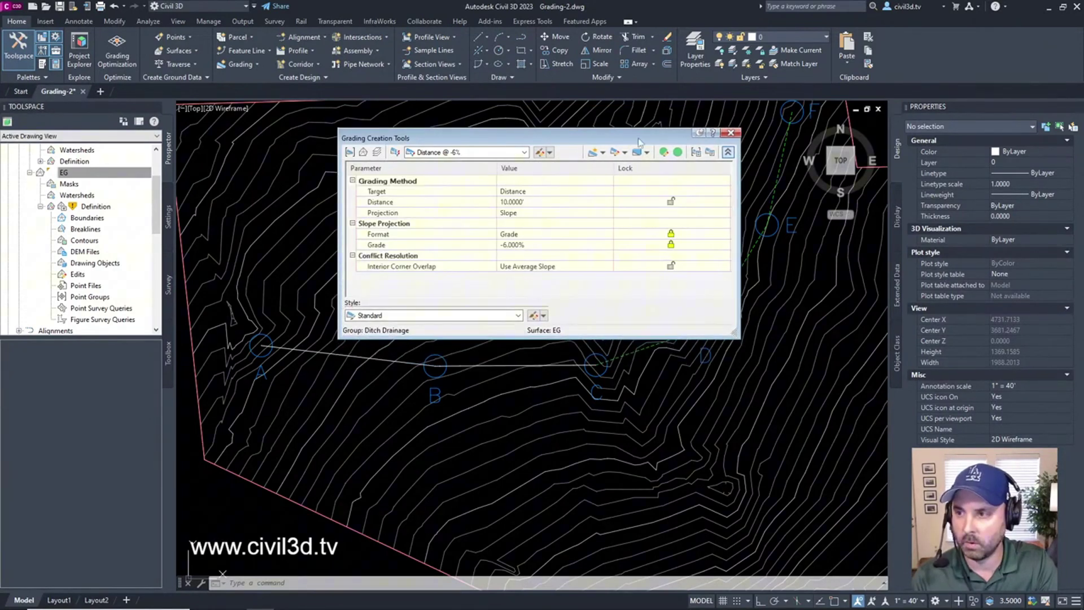
{"action": "left_click_drag", "start_coordinate": [633, 139], "coordinate": [452, 106]}
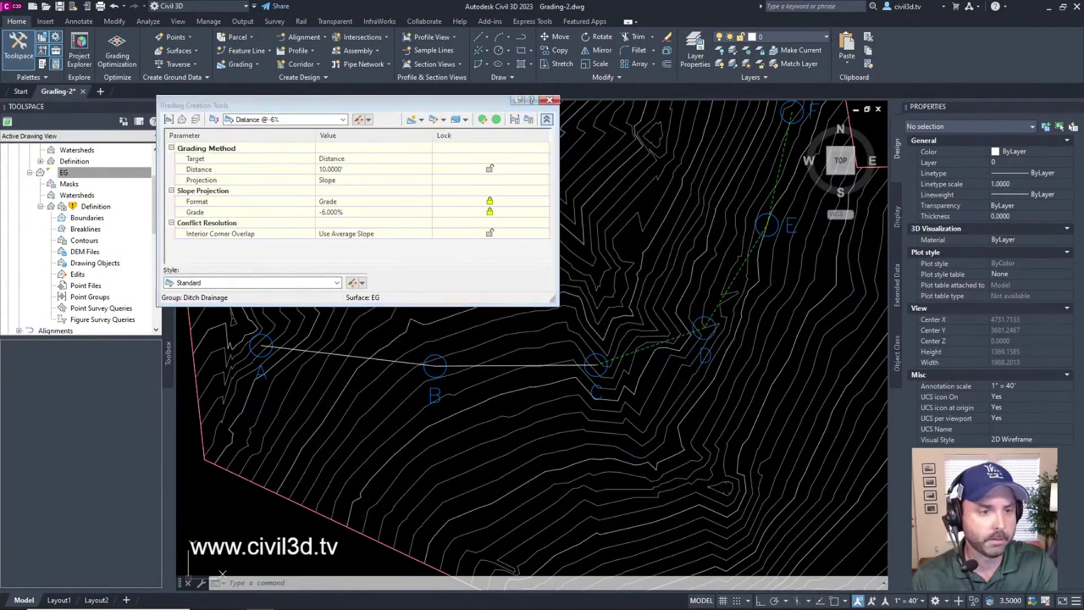
{"action": "left_click", "coordinate": [221, 284]}
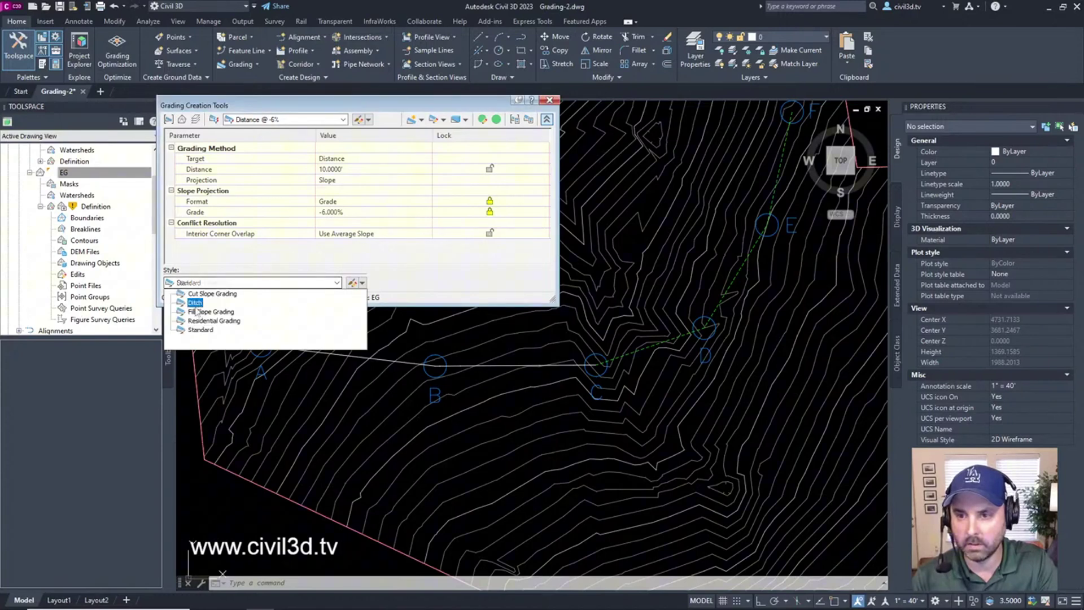
{"action": "left_click", "coordinate": [195, 303]}
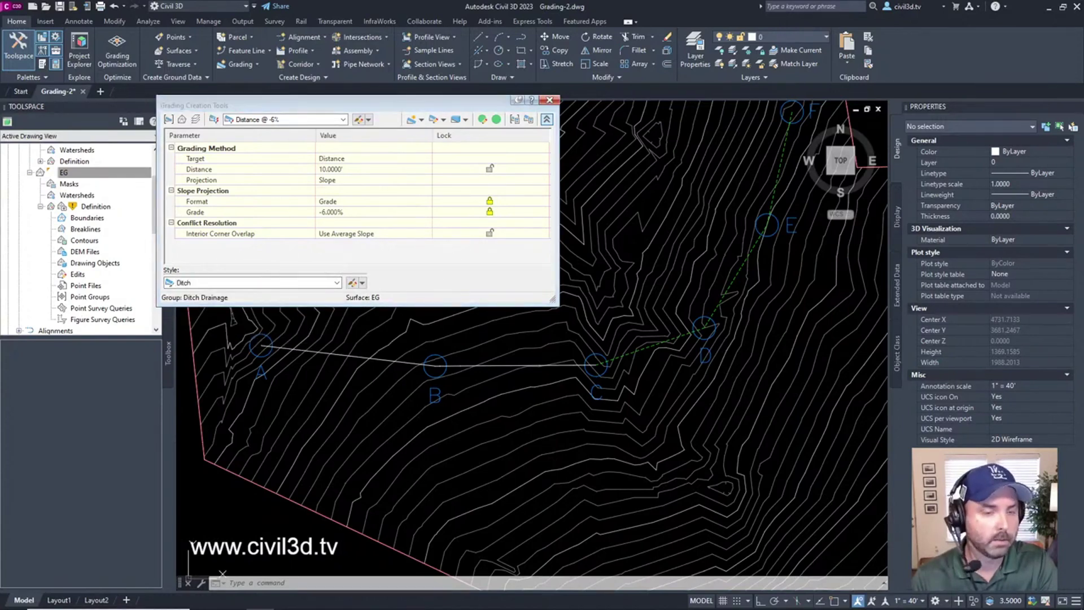
Grade from feature line A–B on its upper side, full length, at the 10' distance
{"action": "left_click", "coordinate": [410, 121]}
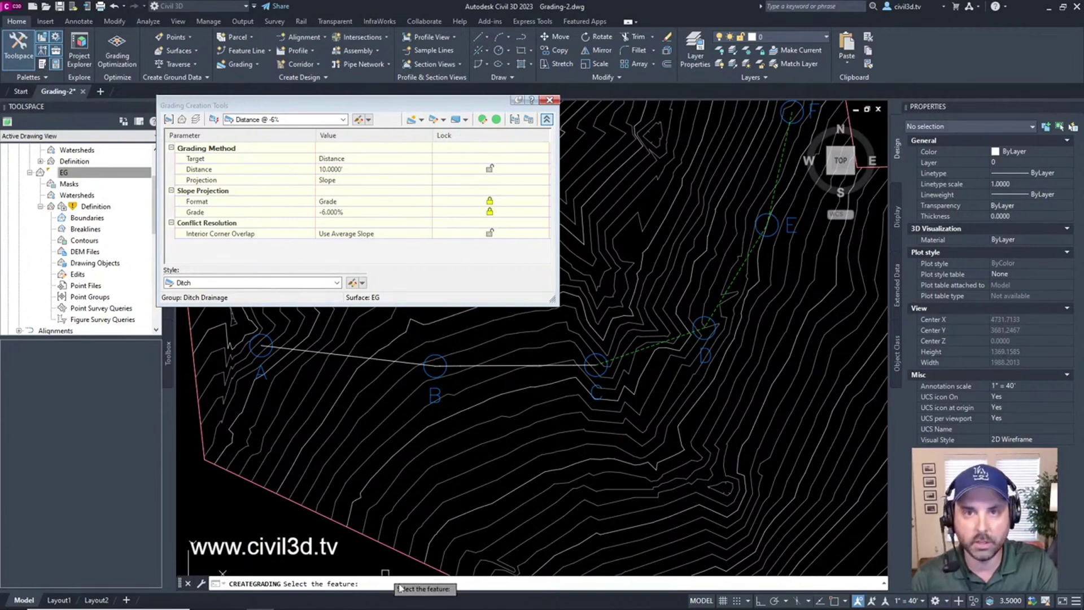
{"action": "mouse_move", "coordinate": [380, 474]}
{"action": "middle_mouse_down"}
{"action": "mouse_move", "coordinate": [458, 491]}
{"action": "mouse_move", "coordinate": [502, 487]}
{"action": "mouse_move", "coordinate": [590, 435]}
{"action": "middle_mouse_up"}
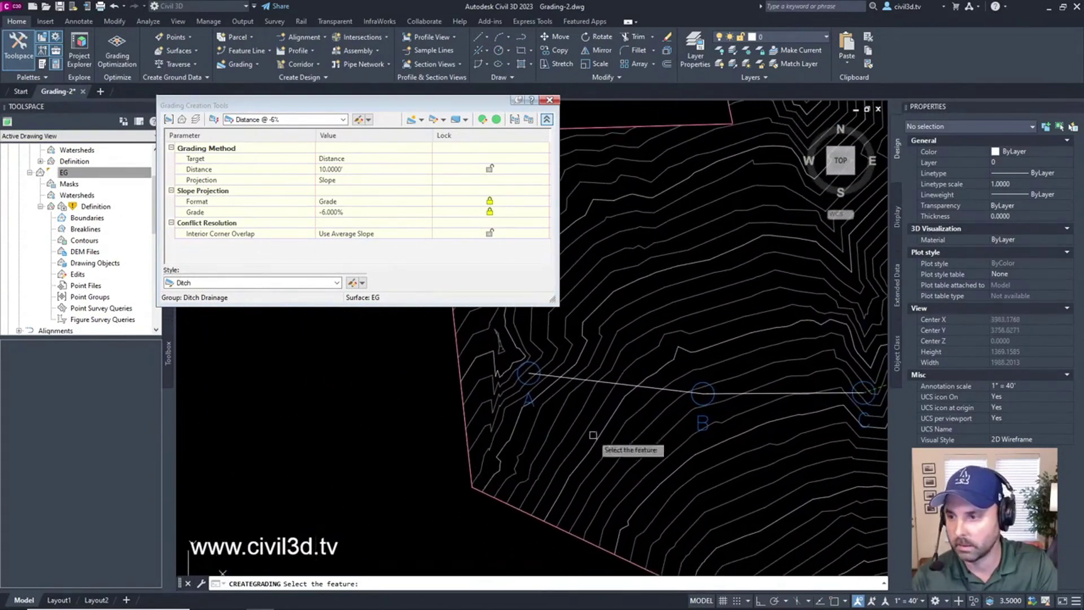
{"action": "left_click", "coordinate": [607, 382]}
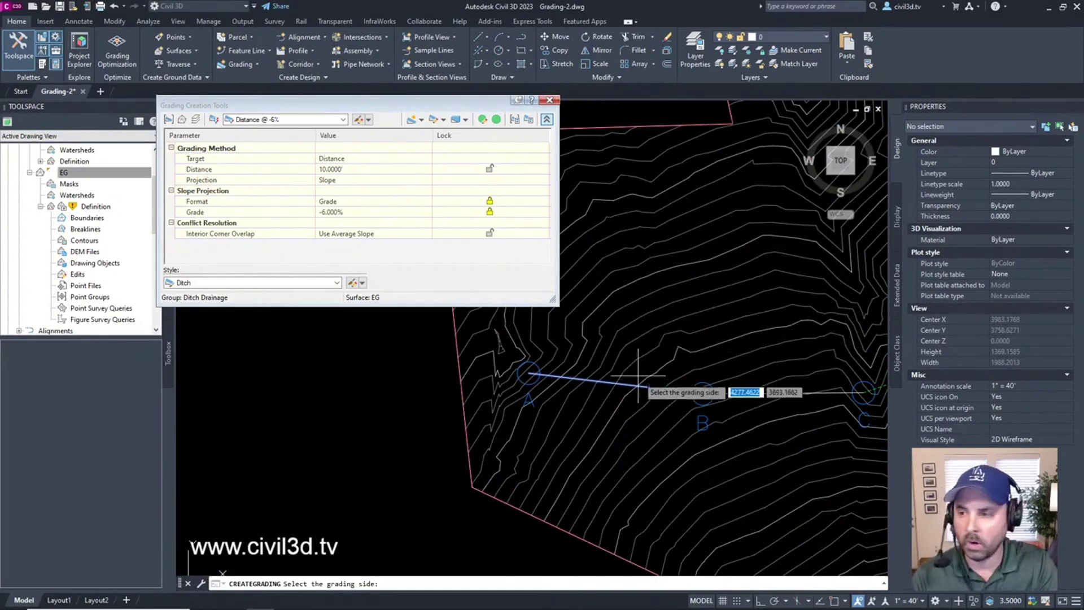
{"action": "left_click", "coordinate": [624, 343]}
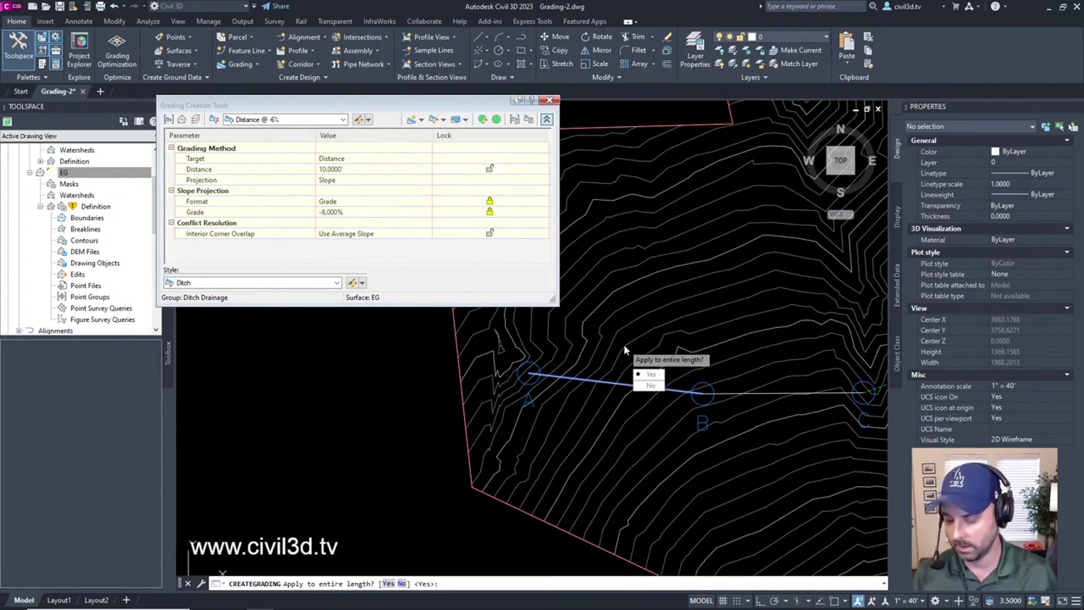
{"action": "key", "text": "Return"}
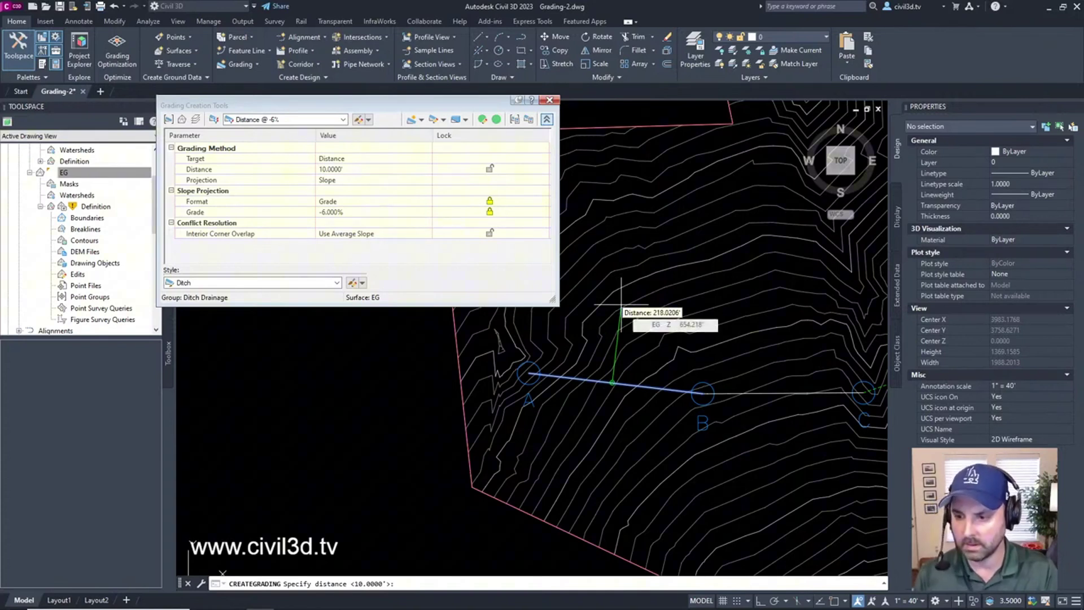
{"action": "key", "text": "Return"}
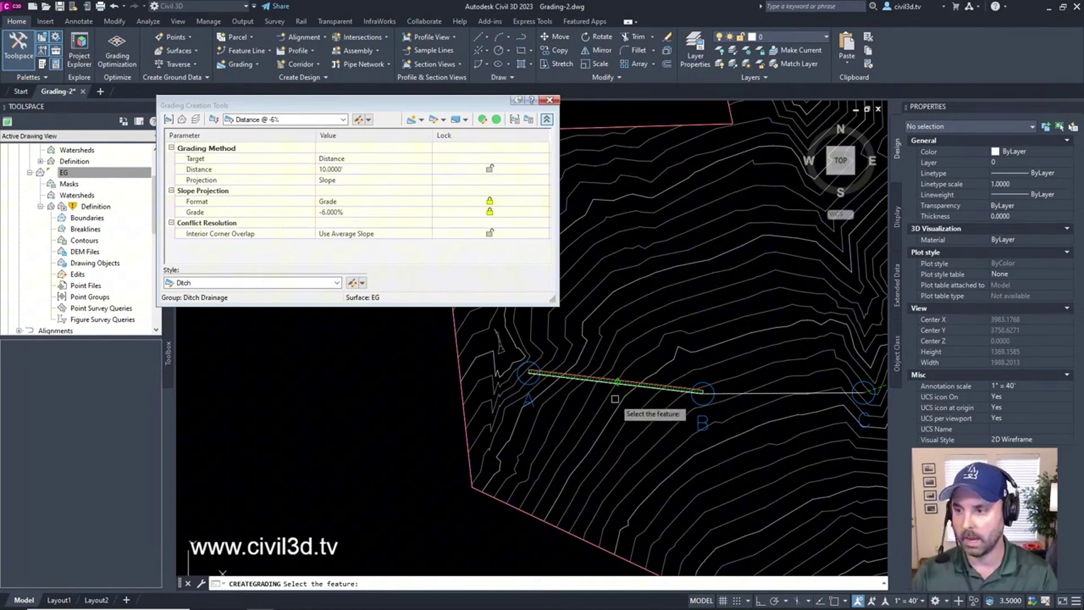
{"action": "scroll", "coordinate": [600, 381], "scroll_direction": "up", "scroll_amount": 6}
{"action": "left_click_drag", "start_coordinate": [339, 105], "coordinate": [198, 33]}
{"action": "scroll", "coordinate": [610, 381], "scroll_direction": "up", "scroll_amount": 8}
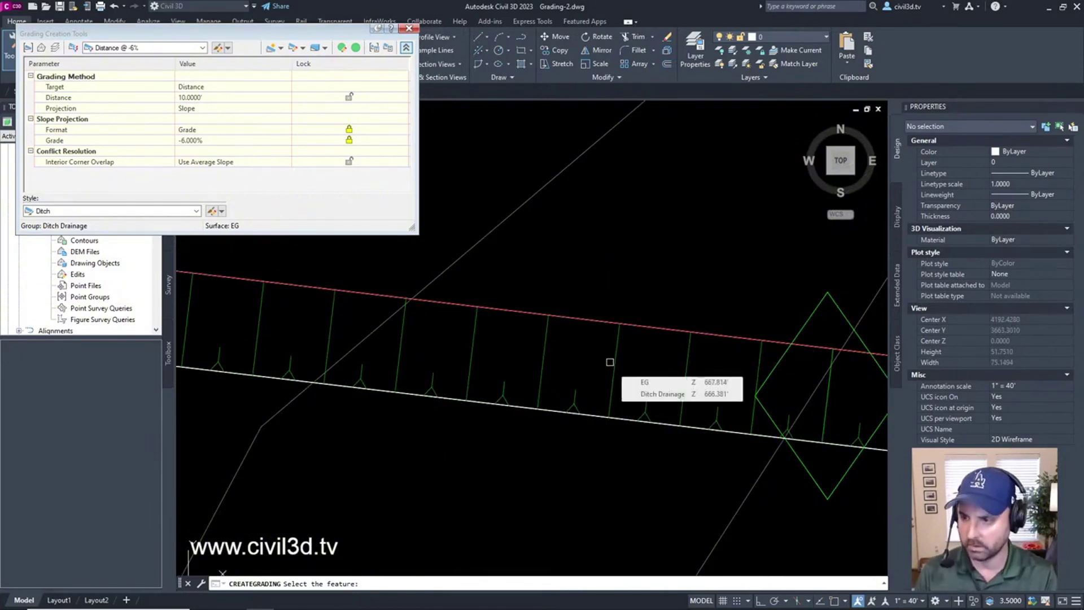
End the grading command and select the new ditch grading to check its properties
{"action": "key", "text": "Escape"}
{"action": "scroll", "coordinate": [609, 362], "scroll_direction": "down", "scroll_amount": 8}
{"action": "scroll", "coordinate": [585, 442], "scroll_direction": "down", "scroll_amount": 3}
{"action": "scroll", "coordinate": [544, 420], "scroll_direction": "up", "scroll_amount": 3}
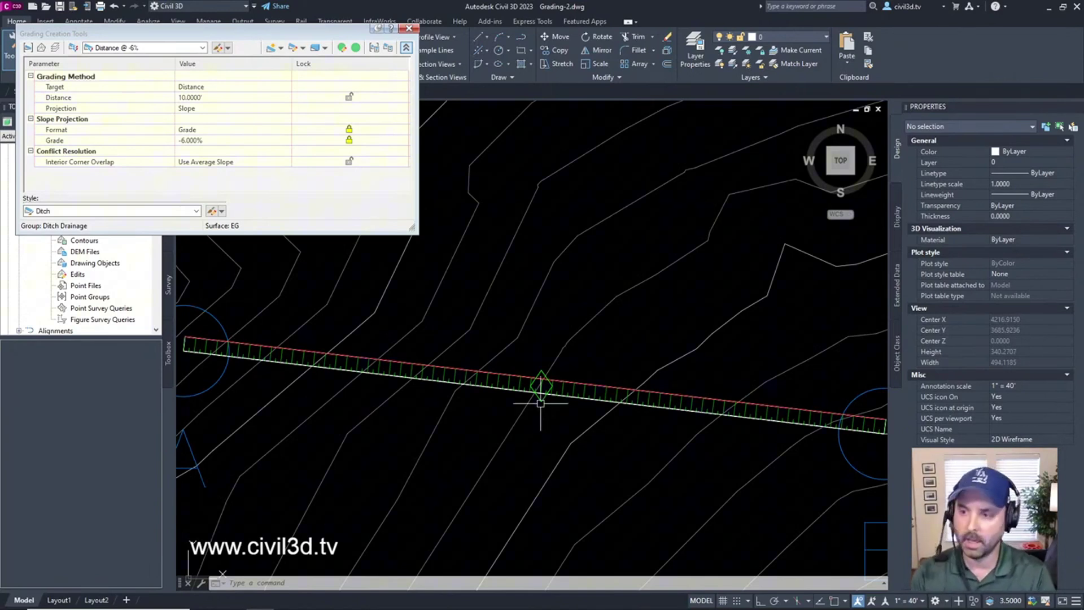
{"action": "scroll", "coordinate": [539, 370], "scroll_direction": "up", "scroll_amount": 3}
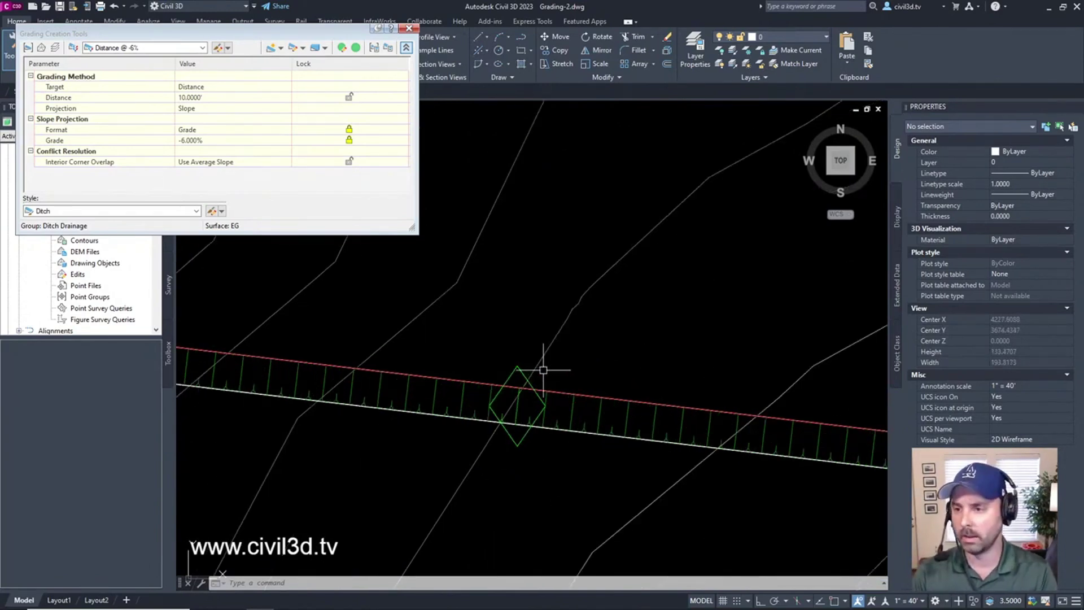
{"action": "left_click", "coordinate": [521, 370]}
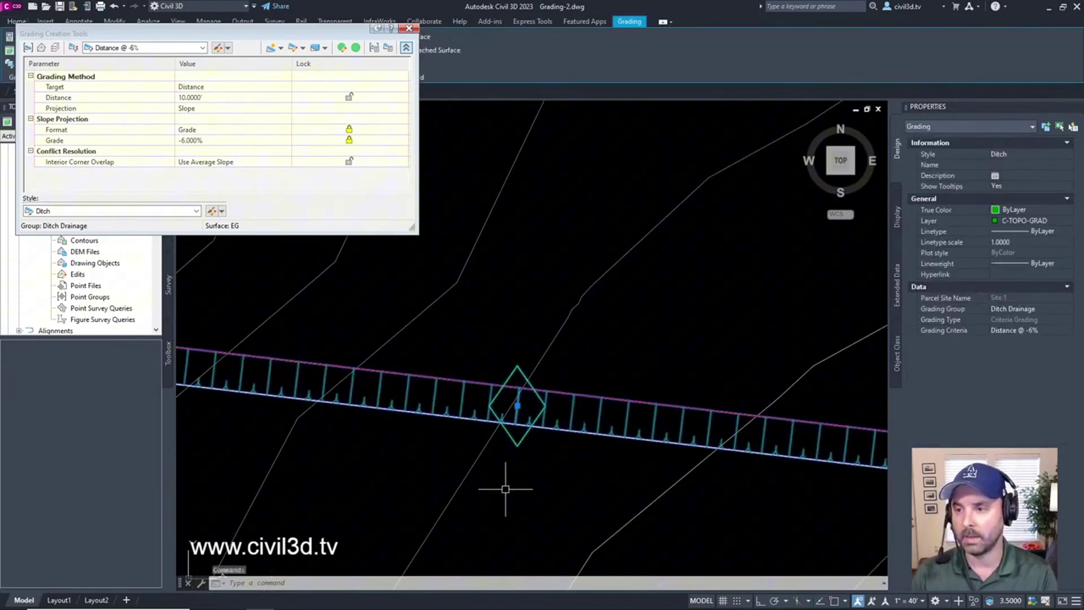
{"action": "scroll", "coordinate": [519, 390], "scroll_direction": "down", "scroll_amount": 4}
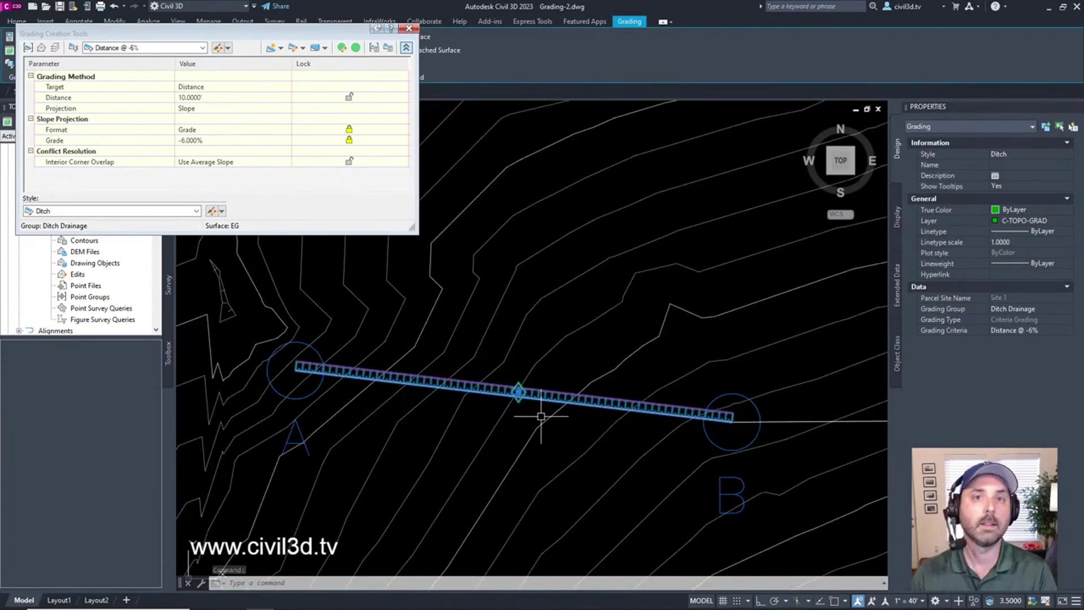
{"action": "scroll", "coordinate": [536, 389], "scroll_direction": "up", "scroll_amount": 3}
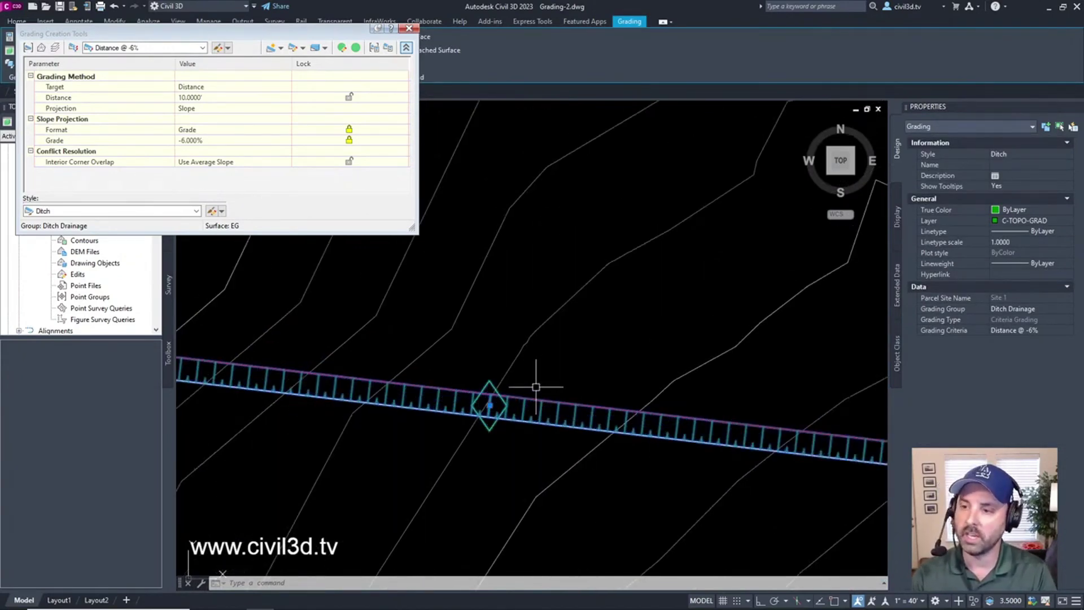
{"action": "key", "text": "Escape"}
{"action": "left_click", "coordinate": [499, 409]}
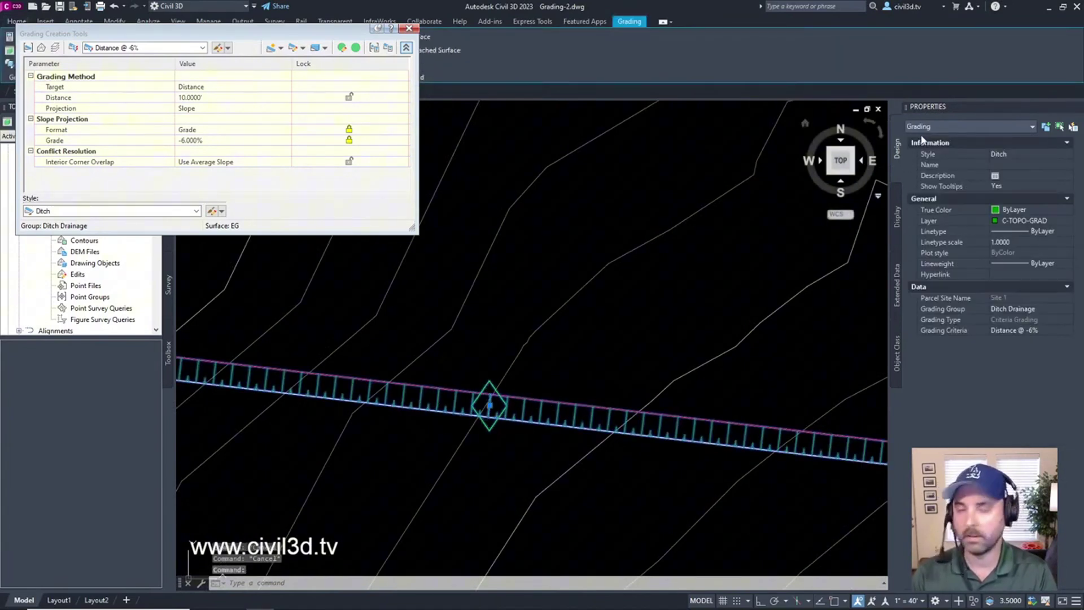
{"action": "scroll", "coordinate": [584, 324], "scroll_direction": "down", "scroll_amount": 5}
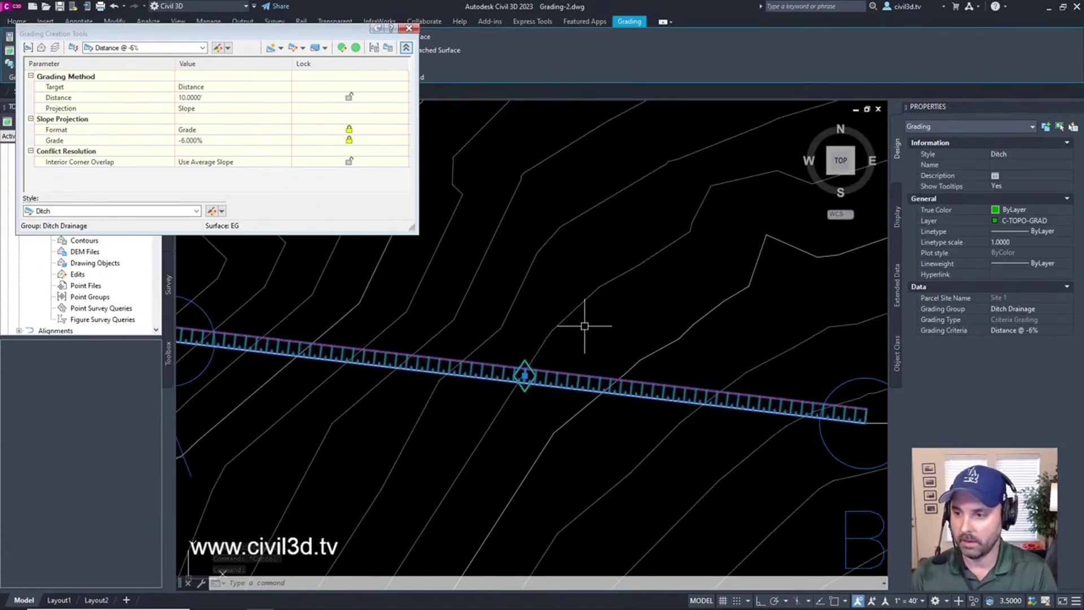
{"action": "key", "text": "Escape"}
Regenerate the whole drawing with REA (REGENALL)
{"action": "scroll", "coordinate": [593, 319], "scroll_direction": "down", "scroll_amount": 5}
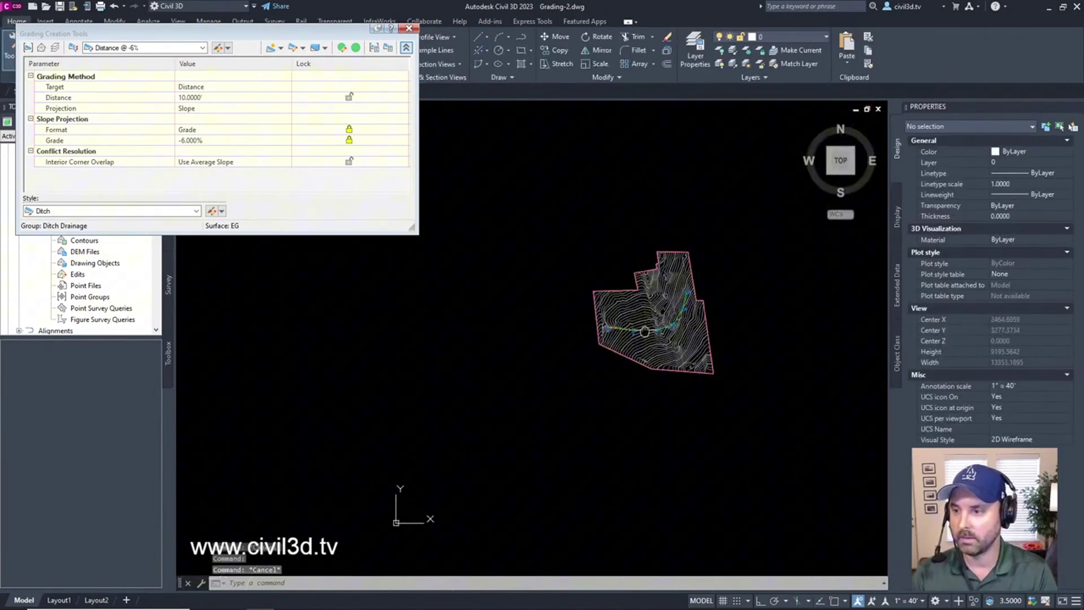
{"action": "type", "text": "rea"}
{"action": "key", "text": "Return"}
{"action": "scroll", "coordinate": [575, 350], "scroll_direction": "down", "scroll_amount": 6}
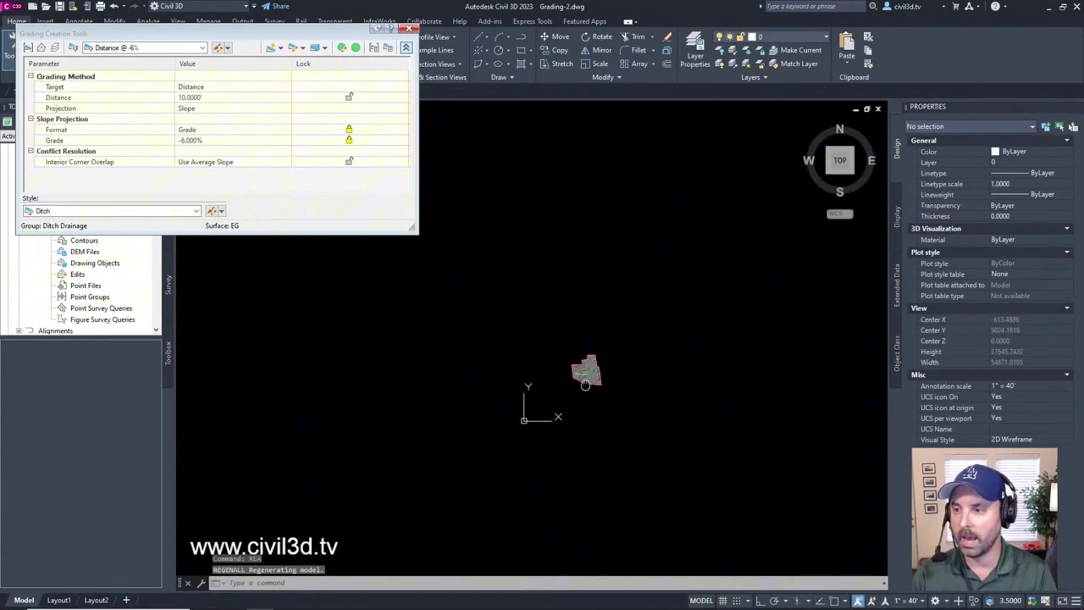
{"action": "scroll", "coordinate": [590, 376], "scroll_direction": "up", "scroll_amount": 4}
{"action": "key", "text": "Escape"}
{"action": "key", "text": "Escape"}
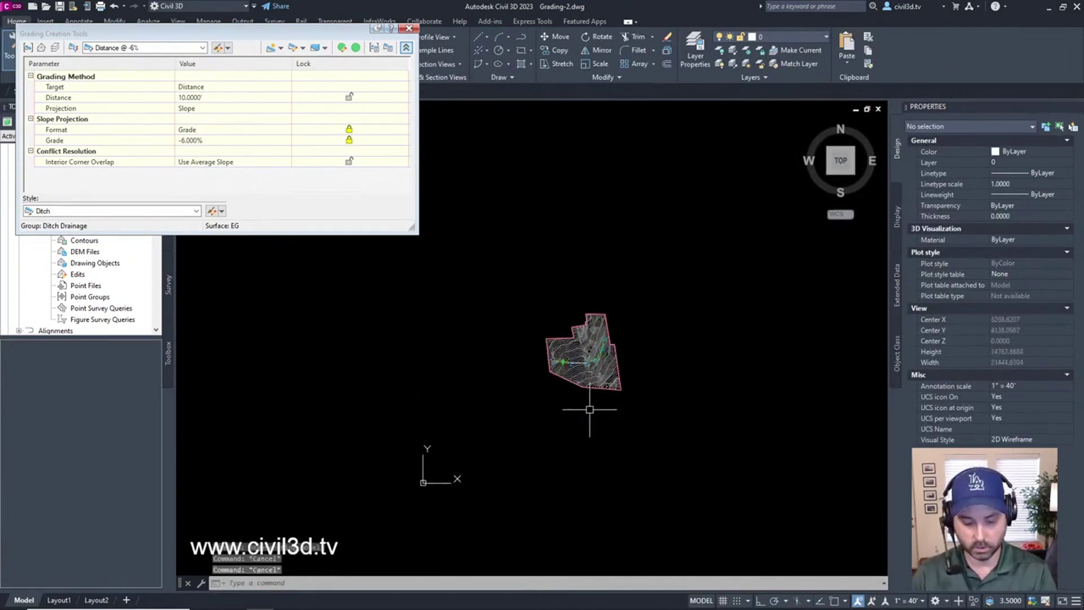
Run REGENALL twice more and pan toward the A end of the ditch grading
{"action": "type", "text": "rea"}
{"action": "key", "text": "Return"}
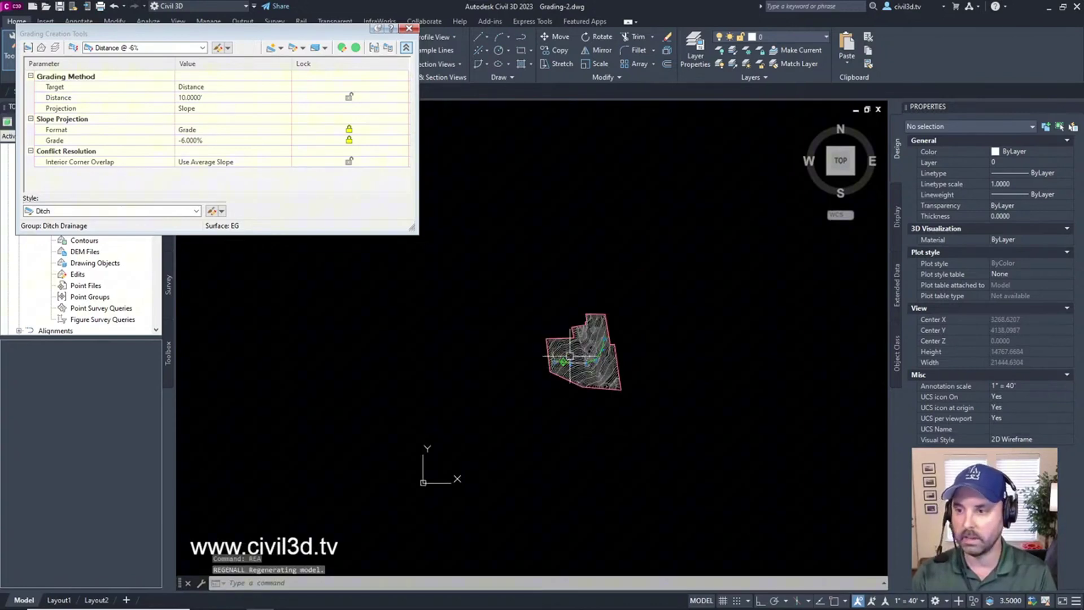
{"action": "scroll", "coordinate": [569, 371], "scroll_direction": "up", "scroll_amount": 4}
{"action": "scroll", "coordinate": [568, 371], "scroll_direction": "up", "scroll_amount": 8}
{"action": "type", "text": "rea"}
{"action": "key", "text": "Return"}
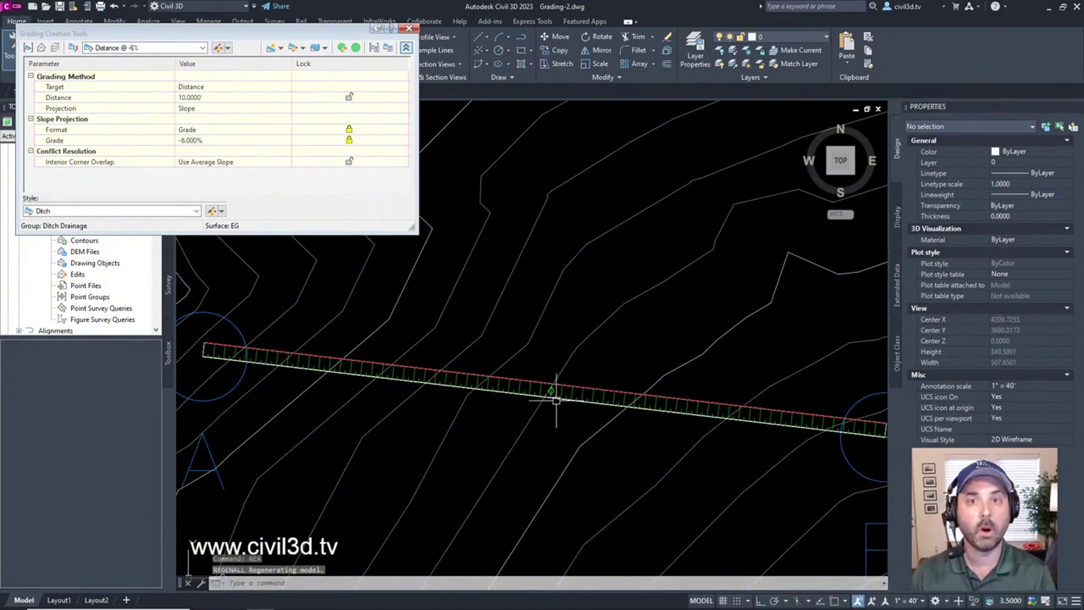
{"action": "scroll", "coordinate": [554, 394], "scroll_direction": "up", "scroll_amount": 10}
{"action": "scroll", "coordinate": [550, 402], "scroll_direction": "down", "scroll_amount": 10}
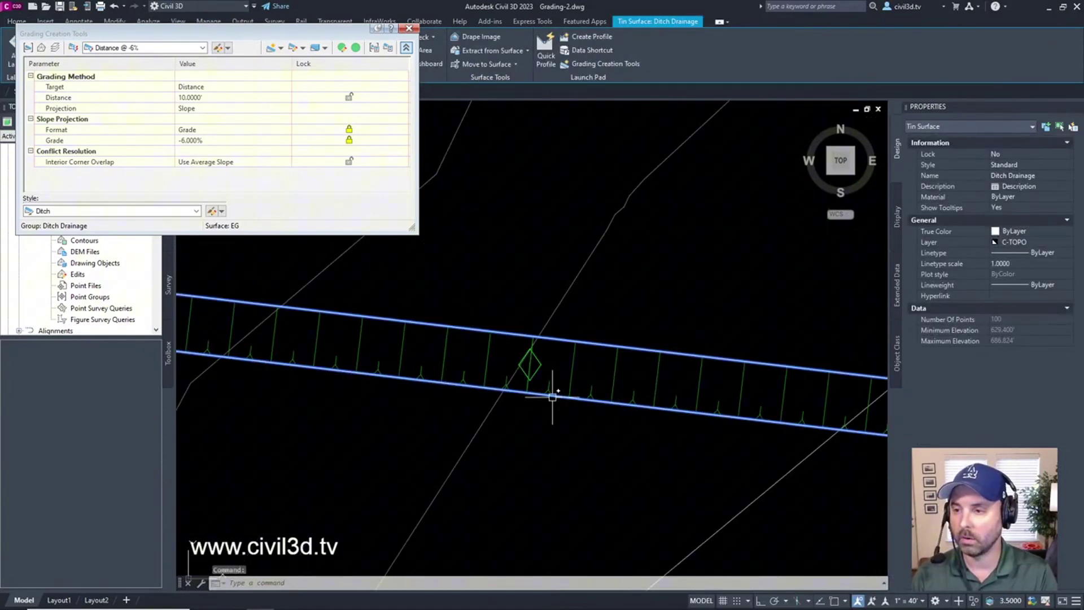
{"action": "key", "text": "Escape"}
{"action": "middle_click_drag", "start_coordinate": [499, 448], "coordinate": [552, 442]}
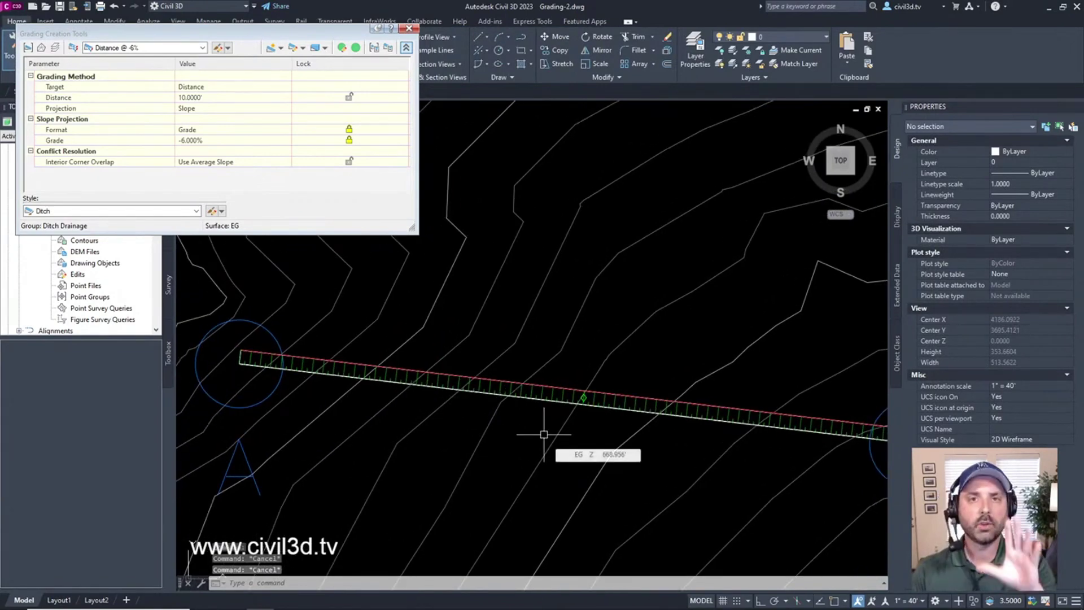
Send the ditch grading to back via Display Order
{"action": "left_click", "coordinate": [548, 399]}
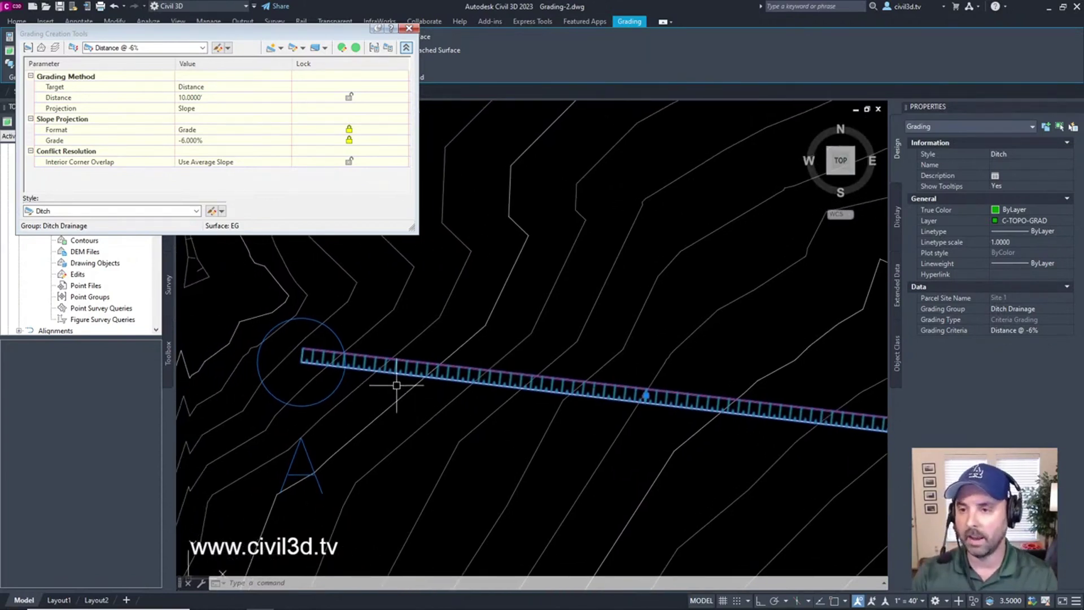
{"action": "right_click", "coordinate": [404, 368]}
{"action": "mouse_move", "coordinate": [446, 181]}
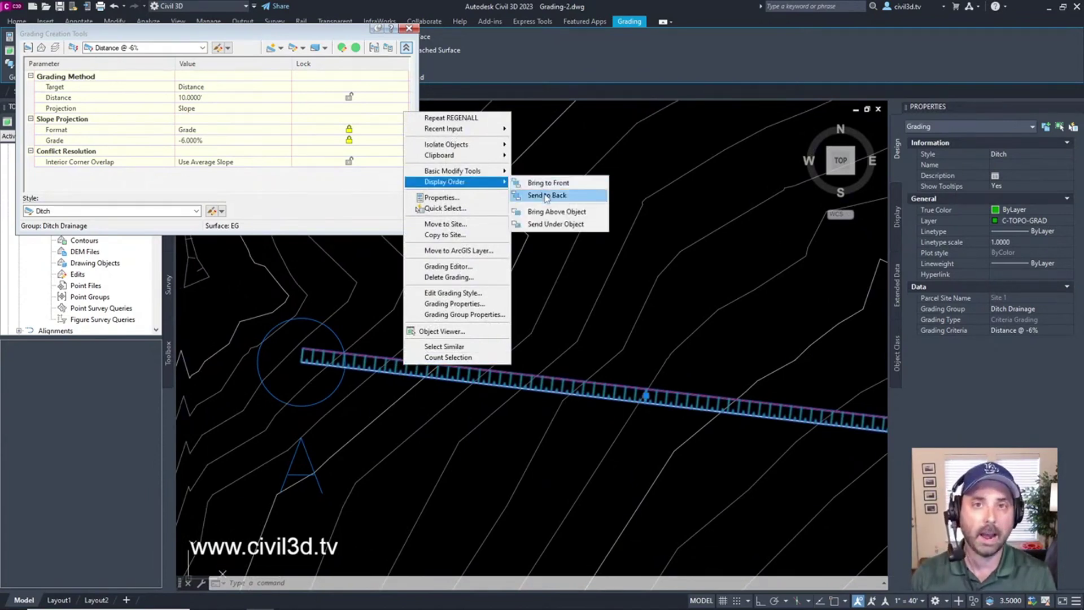
{"action": "left_click", "coordinate": [547, 196]}
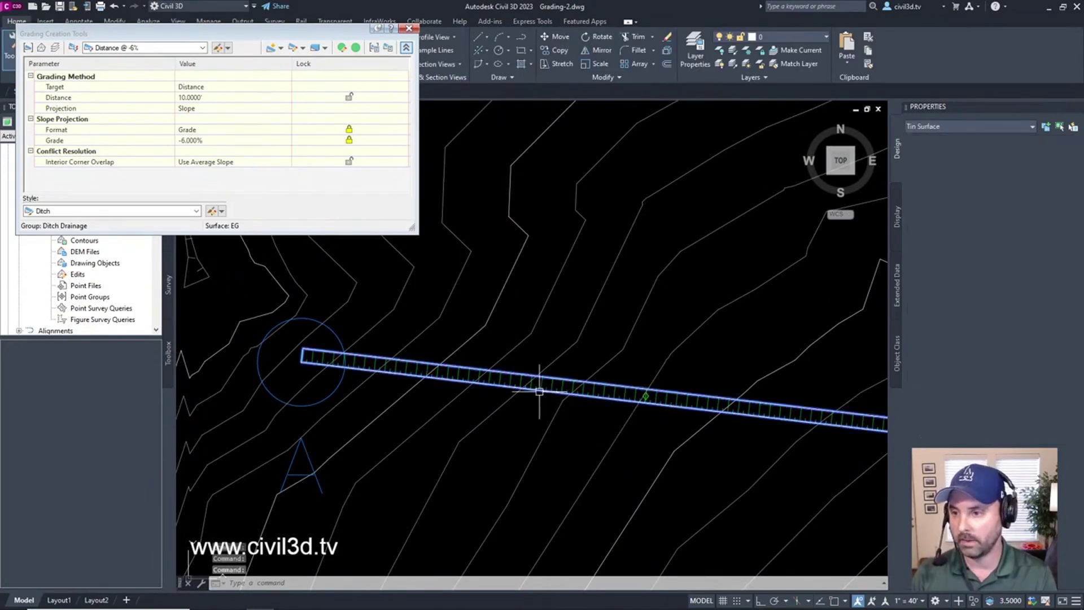
{"action": "scroll", "coordinate": [539, 393], "scroll_direction": "up", "scroll_amount": 5}
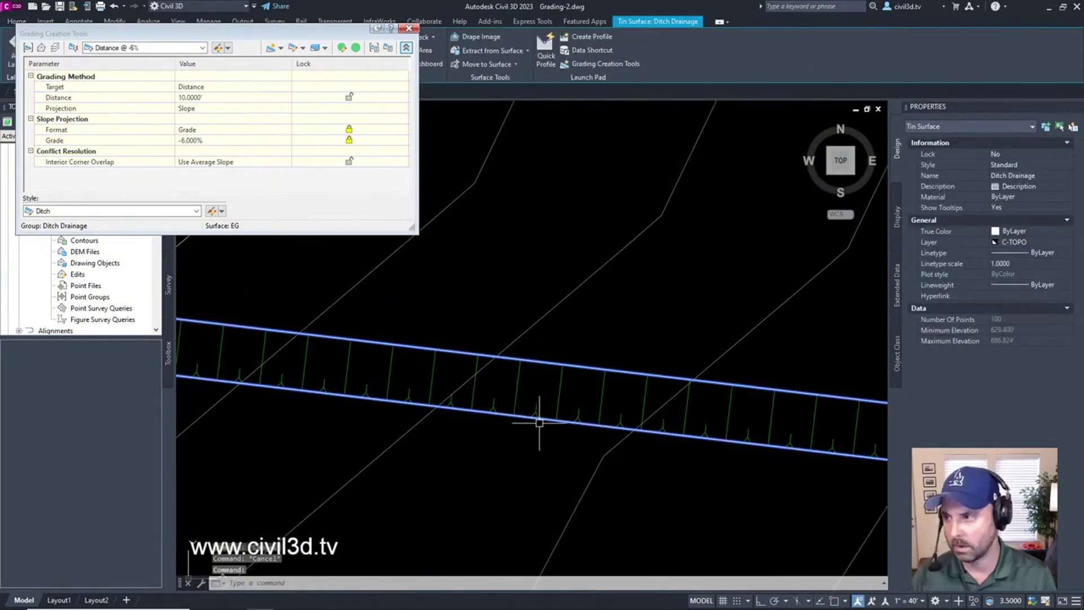
{"action": "key", "text": "Escape"}
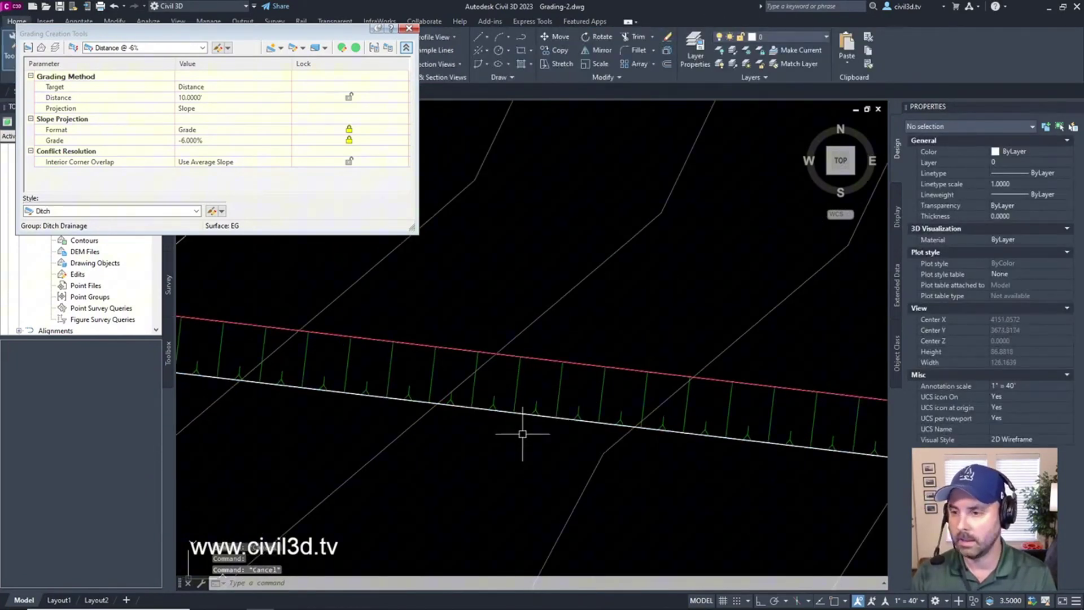
Send the Ditch Drainage surface to back as well
{"action": "left_click", "coordinate": [525, 415]}
{"action": "right_click", "coordinate": [527, 431]}
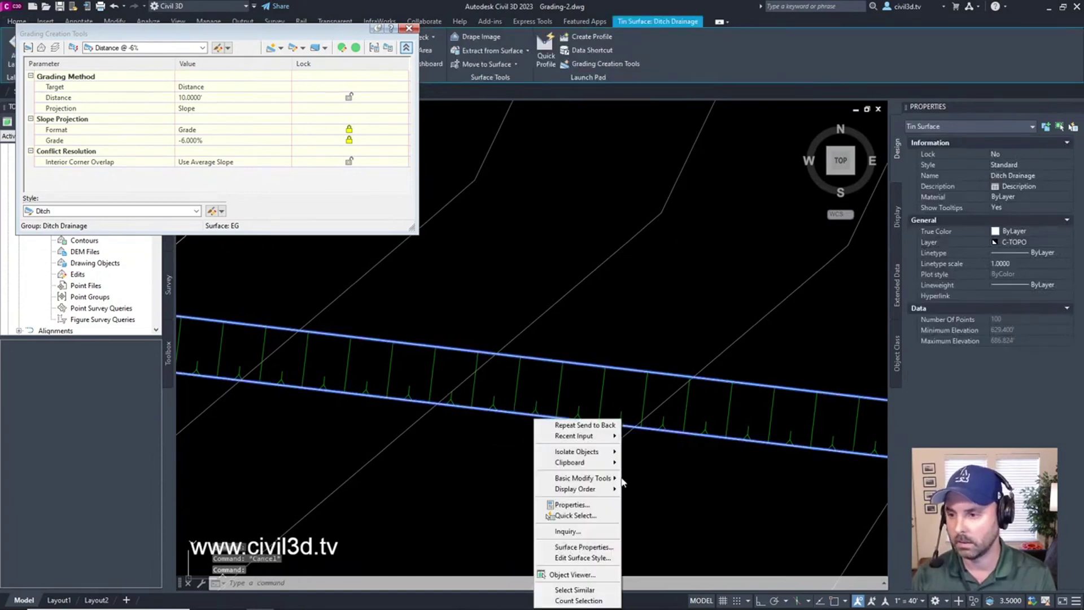
{"action": "left_click", "coordinate": [635, 502]}
{"action": "left_click", "coordinate": [548, 421]}
{"action": "scroll", "coordinate": [538, 440], "scroll_direction": "down", "scroll_amount": 5}
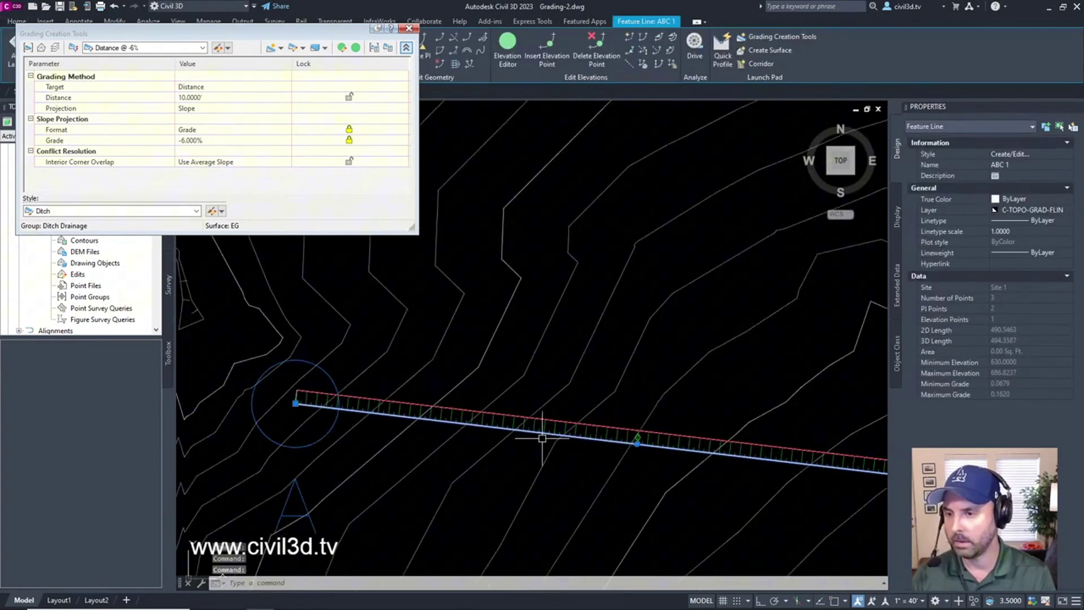
{"action": "scroll", "coordinate": [457, 421], "scroll_direction": "down", "scroll_amount": 5}
Clear the selection and close the Grading Creation Tools
{"action": "scroll", "coordinate": [503, 399], "scroll_direction": "up", "scroll_amount": 5}
{"action": "key", "text": "Escape"}
{"action": "key", "text": "Escape"}
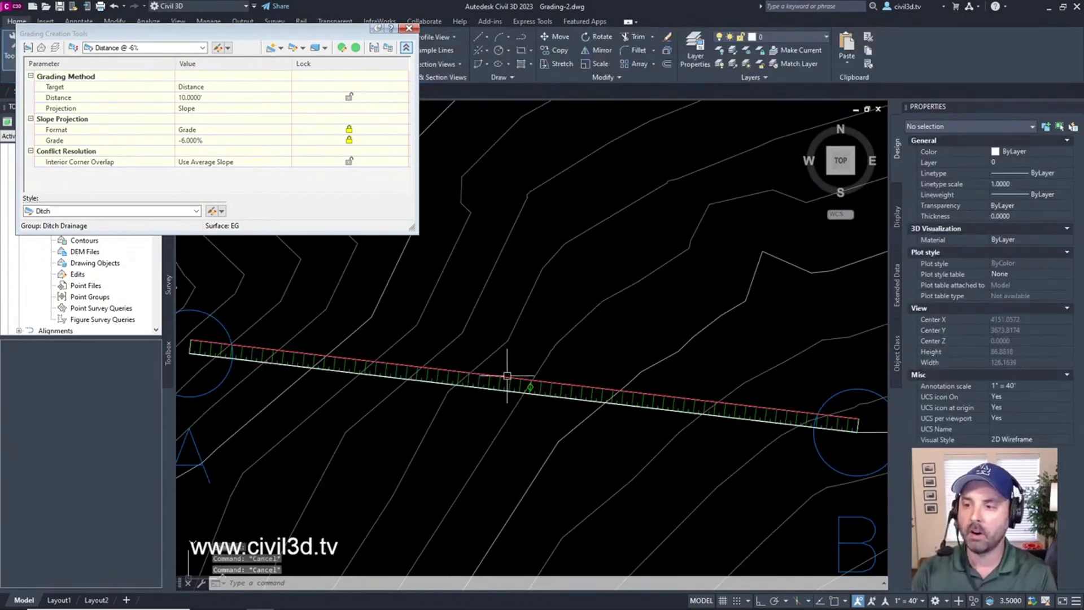
{"action": "scroll", "coordinate": [513, 374], "scroll_direction": "up", "scroll_amount": 5}
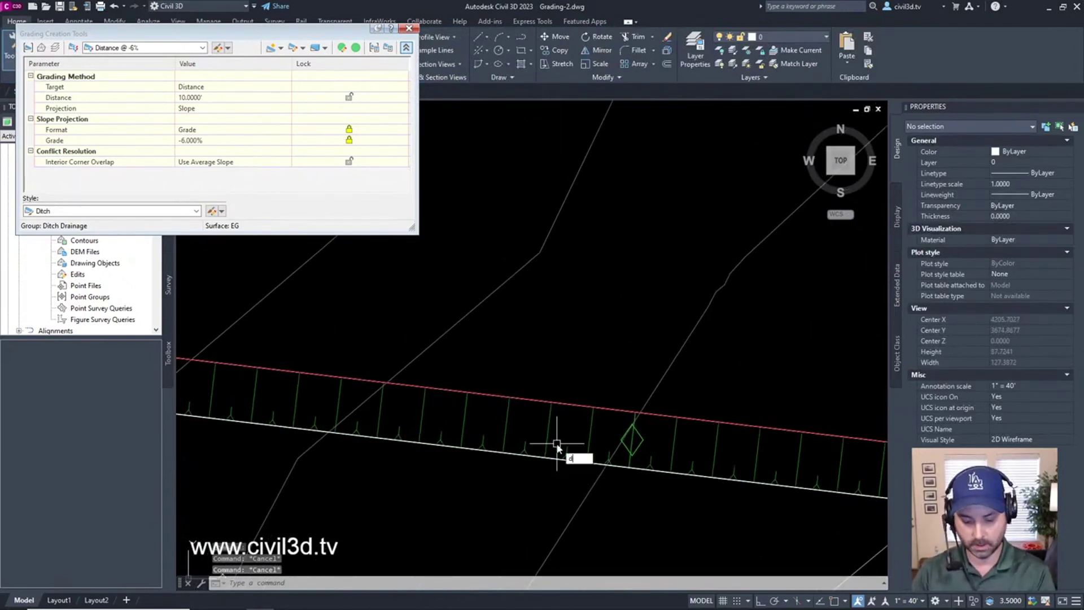
{"action": "key", "text": "Return"}
{"action": "key", "text": "Escape"}
{"action": "left_click", "coordinate": [408, 27]}
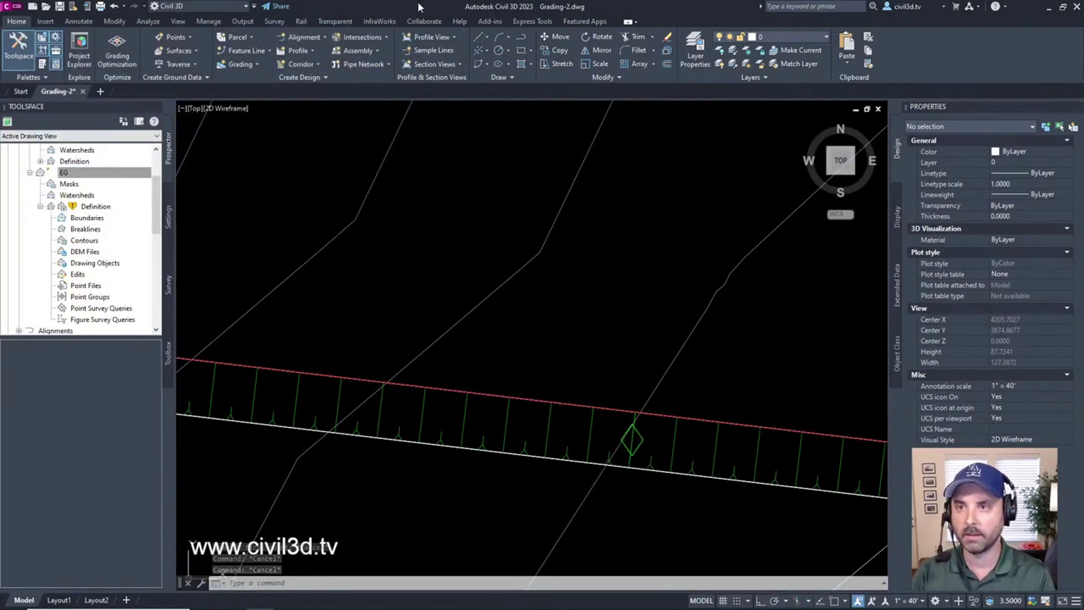
Try a linear dimension from the ditch endpoint perpendicular to the red line, then cancel it
{"action": "left_click", "coordinate": [77, 21]}
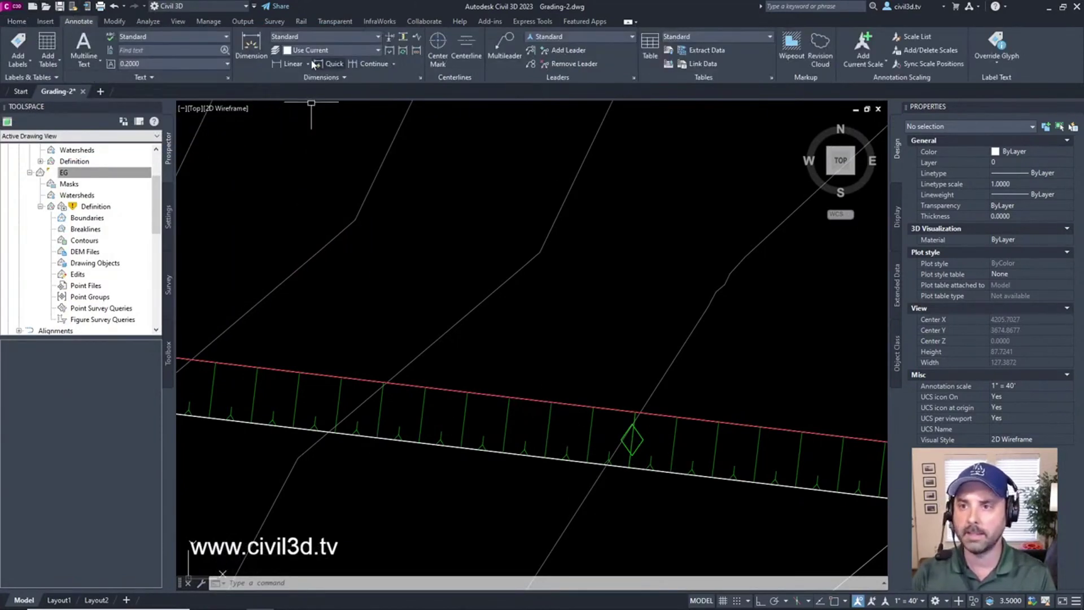
{"action": "left_click", "coordinate": [289, 64]}
{"action": "type", "text": "end"}
{"action": "key", "text": "Return"}
{"action": "left_click", "coordinate": [414, 440]}
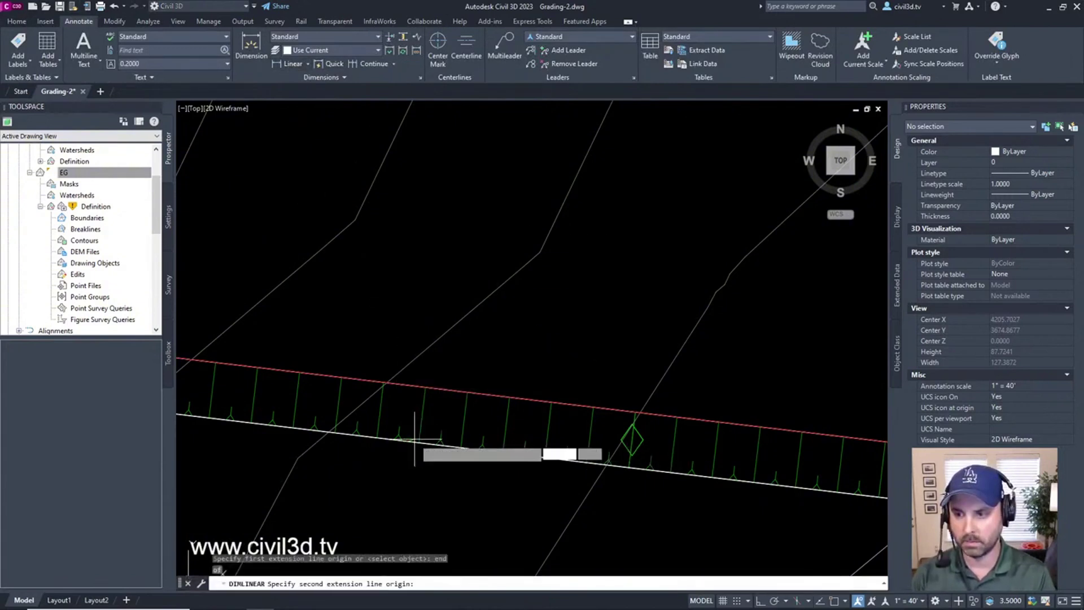
{"action": "type", "text": "per"}
{"action": "key", "text": "Return"}
{"action": "left_click", "coordinate": [416, 387]}
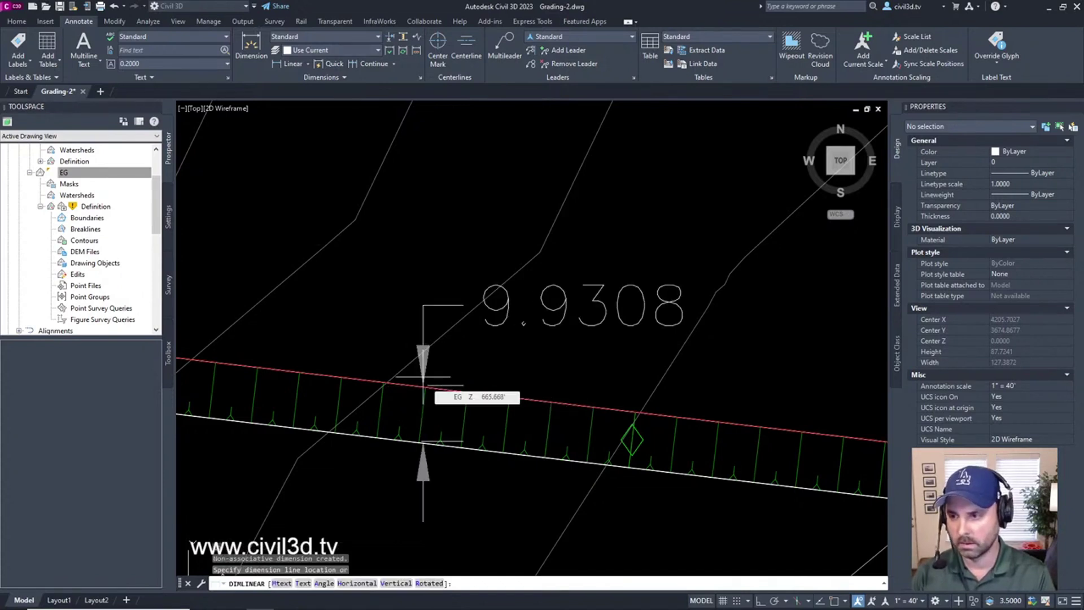
{"action": "key", "text": "Escape"}
Measure the perpendicular distance from the white line to the red line with DIST
{"action": "type", "text": "dist"}
{"action": "key", "text": "Return"}
{"action": "scroll", "coordinate": [449, 395], "scroll_direction": "up", "scroll_amount": 4}
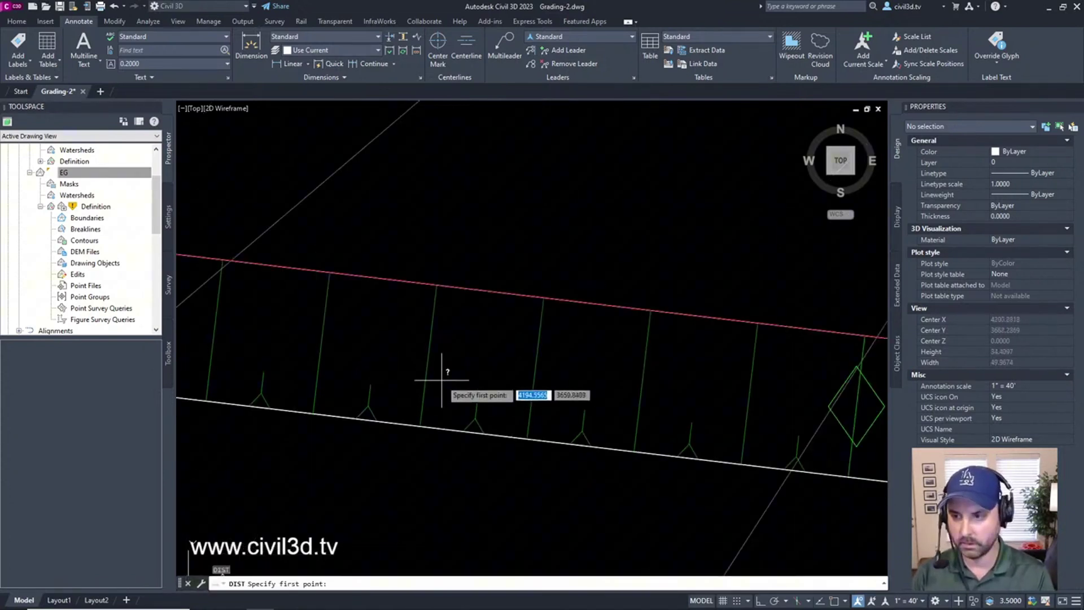
{"action": "left_click", "coordinate": [445, 428]}
{"action": "type", "text": "per"}
{"action": "key", "text": "Return"}
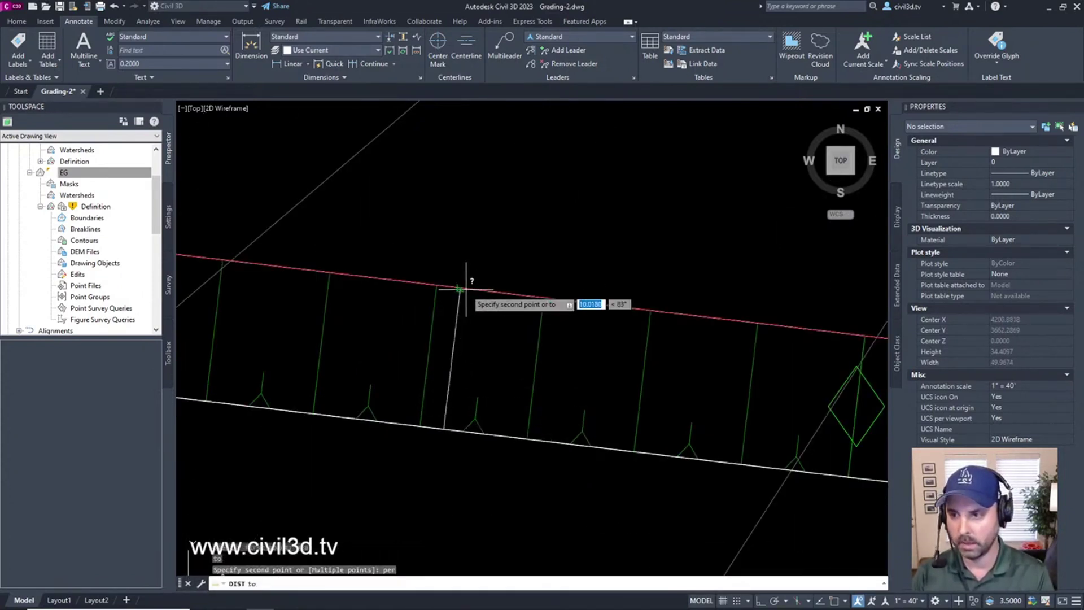
{"action": "left_click", "coordinate": [466, 289]}
{"action": "left_click", "coordinate": [511, 354]}
{"action": "scroll", "coordinate": [502, 338], "scroll_direction": "down", "scroll_amount": 4}
Place an aligned 10.0000 dimension (DAL) across the ditch grading between feature-line endpoints
{"action": "type", "text": "dal"}
{"action": "key", "text": "Return"}
{"action": "type", "text": "end"}
{"action": "key", "text": "Return"}
{"action": "left_click", "coordinate": [525, 411]}
{"action": "left_click", "coordinate": [531, 357]}
{"action": "left_click", "coordinate": [480, 390]}
{"action": "scroll", "coordinate": [480, 395], "scroll_direction": "down", "scroll_amount": 4}
{"action": "key", "text": "Escape"}
{"action": "key", "text": "Escape"}
{"action": "scroll", "coordinate": [452, 393], "scroll_direction": "down", "scroll_amount": 2}
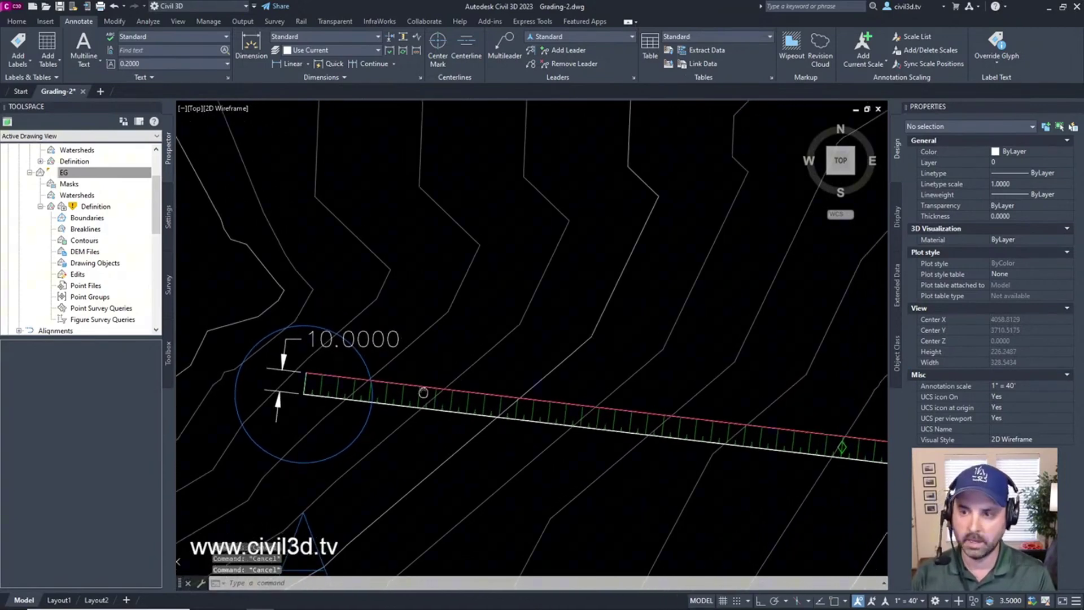
{"action": "scroll", "coordinate": [447, 385], "scroll_direction": "up", "scroll_amount": 2}
{"action": "scroll", "coordinate": [468, 387], "scroll_direction": "up", "scroll_amount": 1}
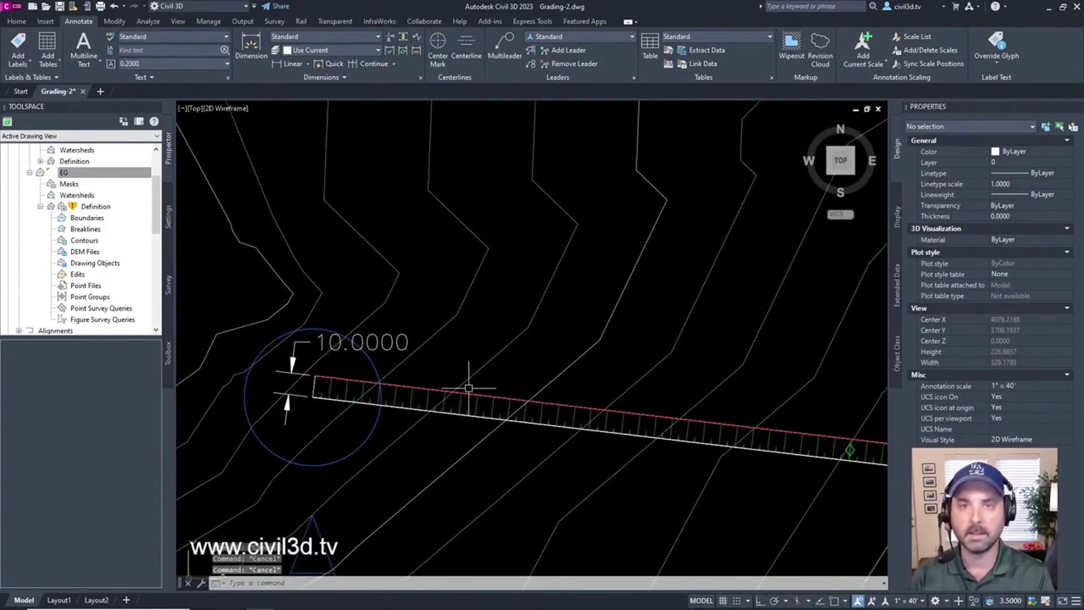